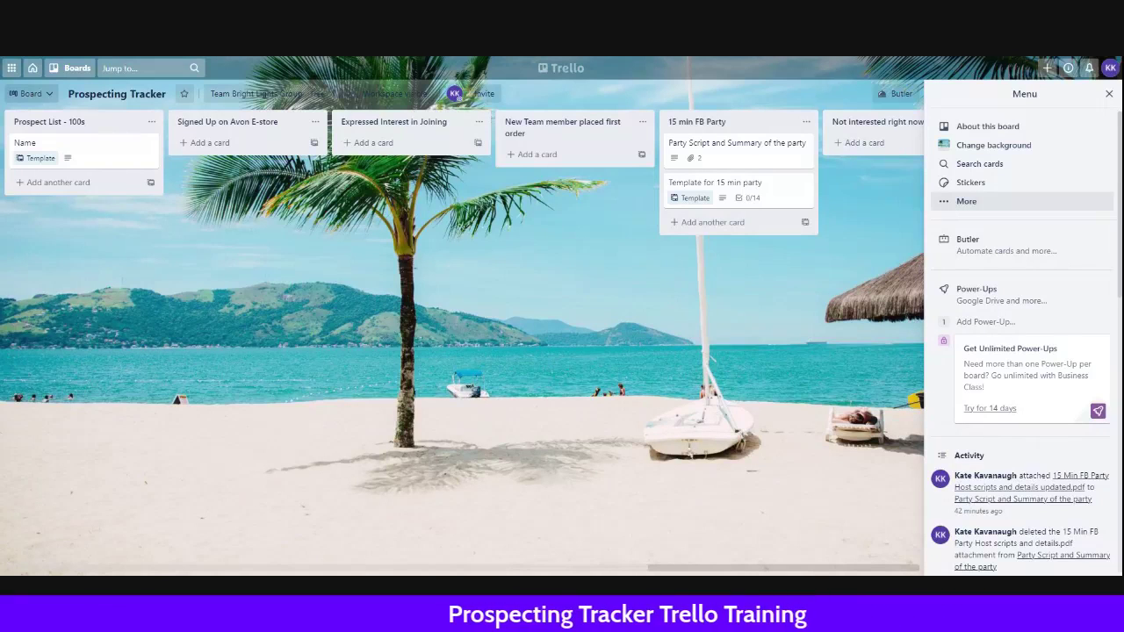
Step: Start a copy of the Prospecting Tracker board and assign it to the owner's personal workspace
click(950, 201)
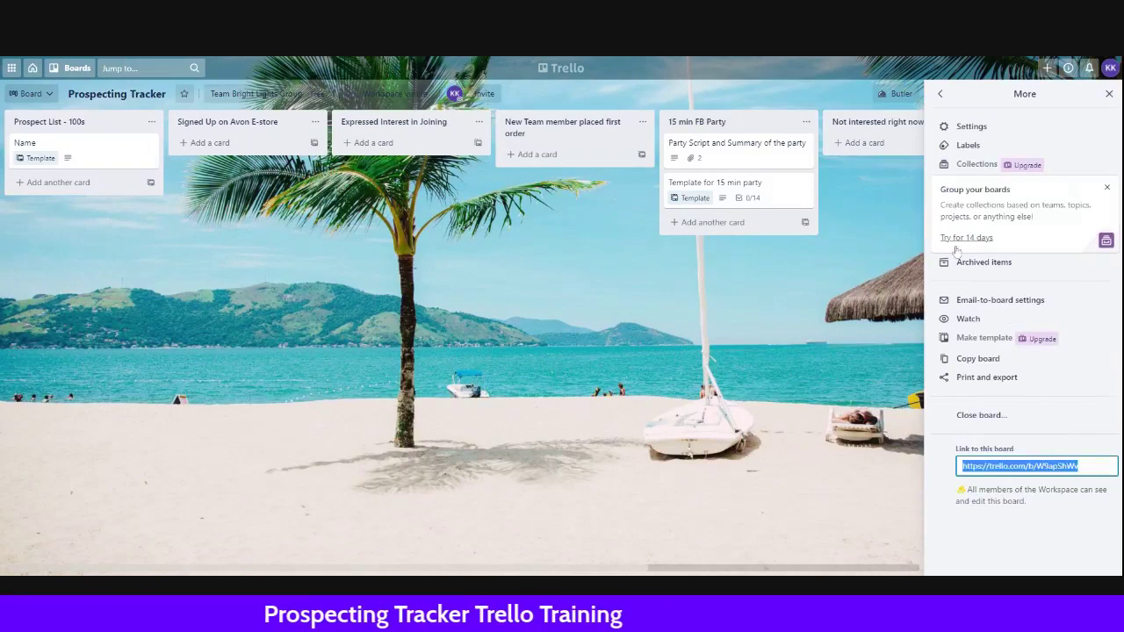
click(1108, 190)
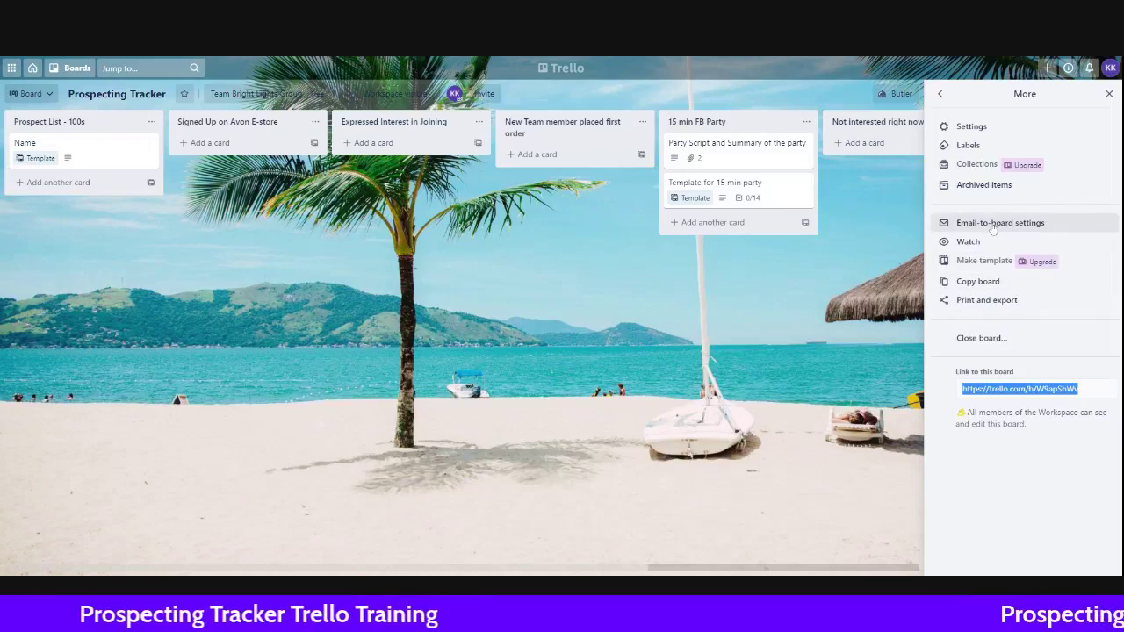
click(970, 288)
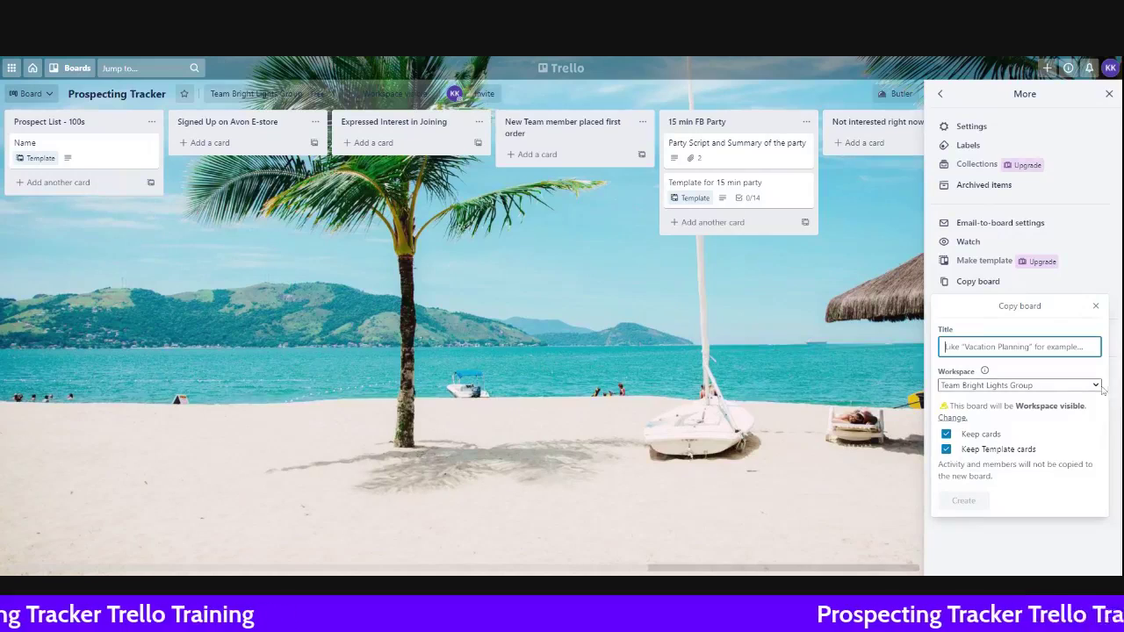
click(1091, 447)
click(1015, 445)
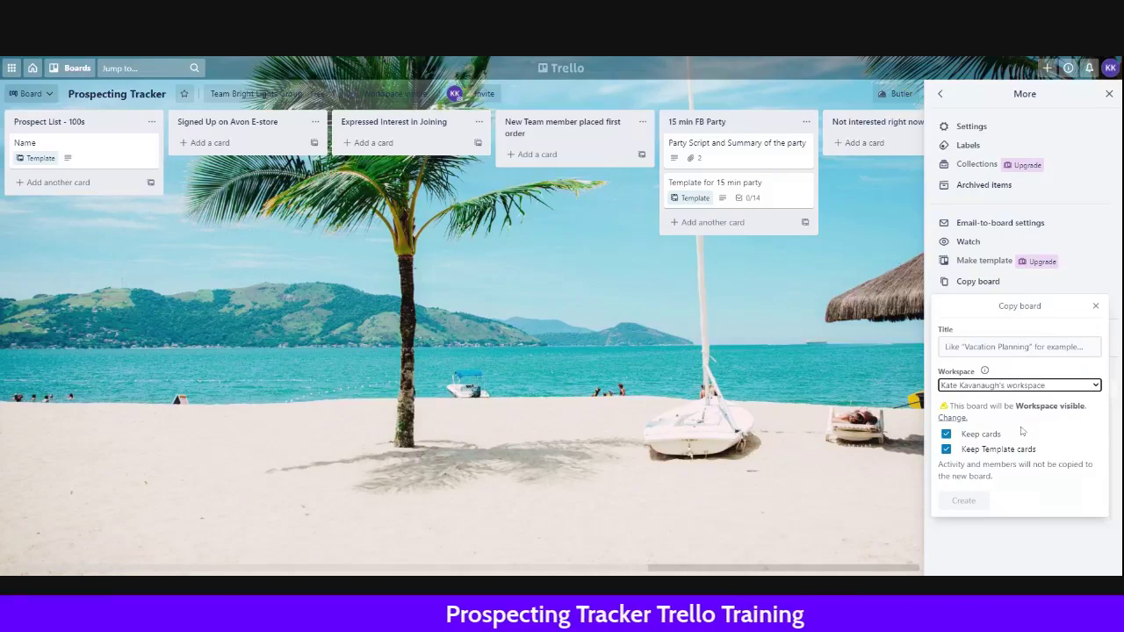
Step: Title the copy with the owner's first name followed by "prospect tracker training", keeping cards and template cards, and create the board
click(1011, 346)
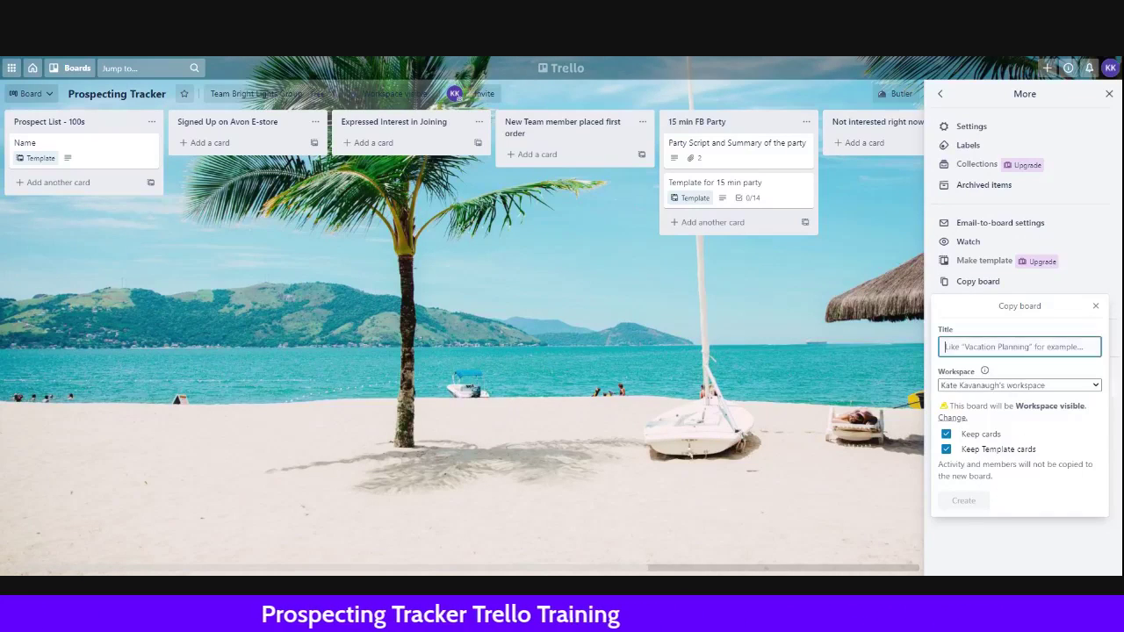
text(kate)
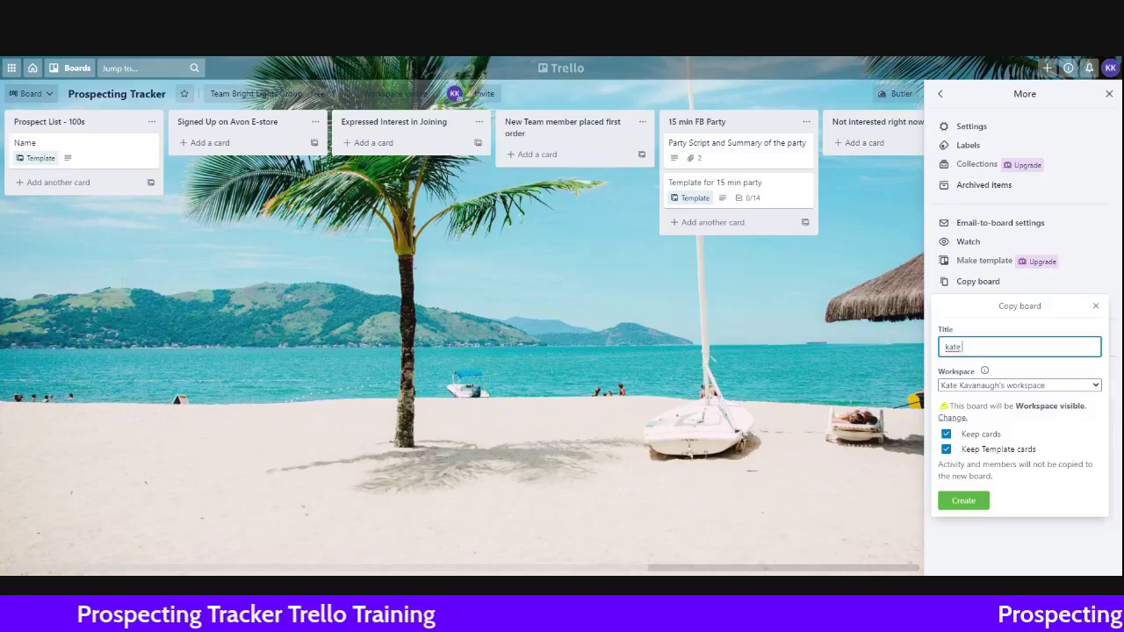
text( prospe)
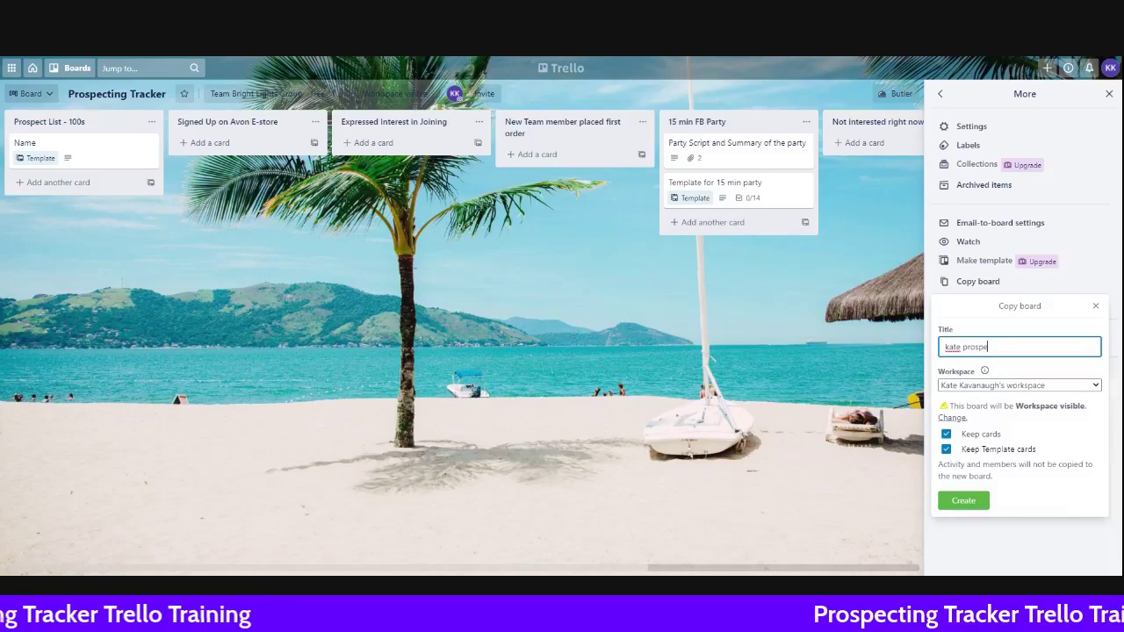
text(ct tracker training)
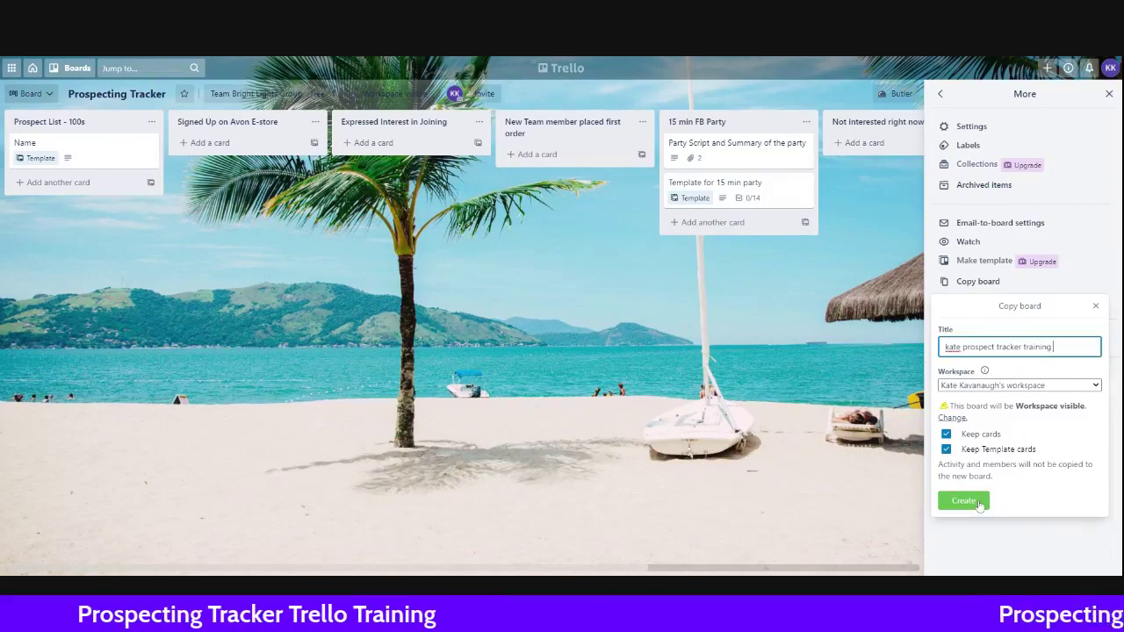
click(977, 503)
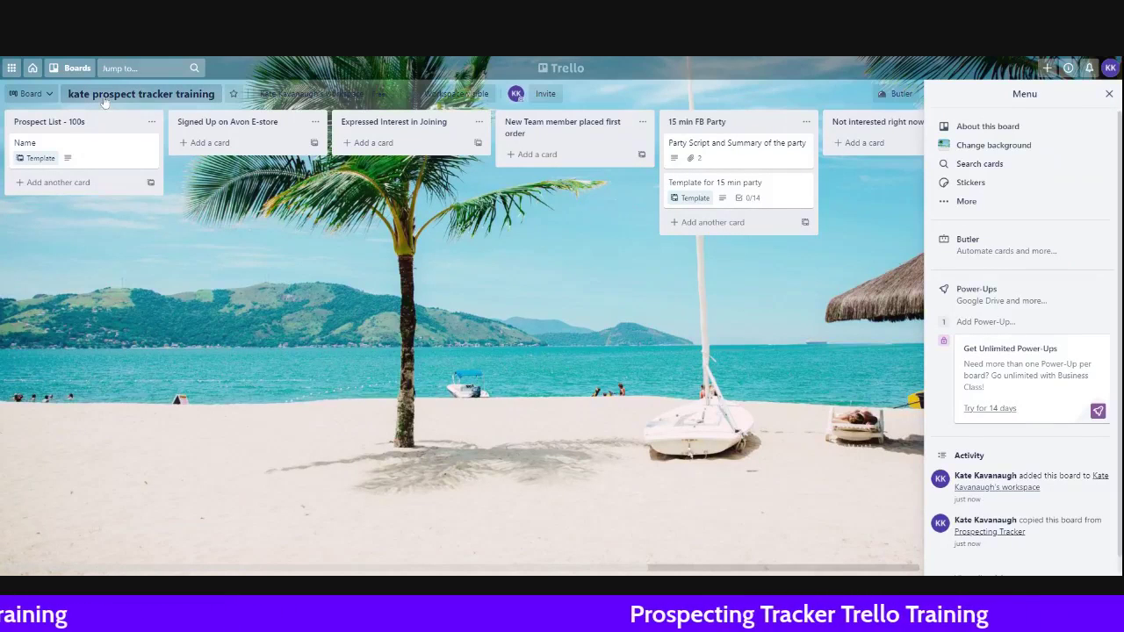
click(1109, 94)
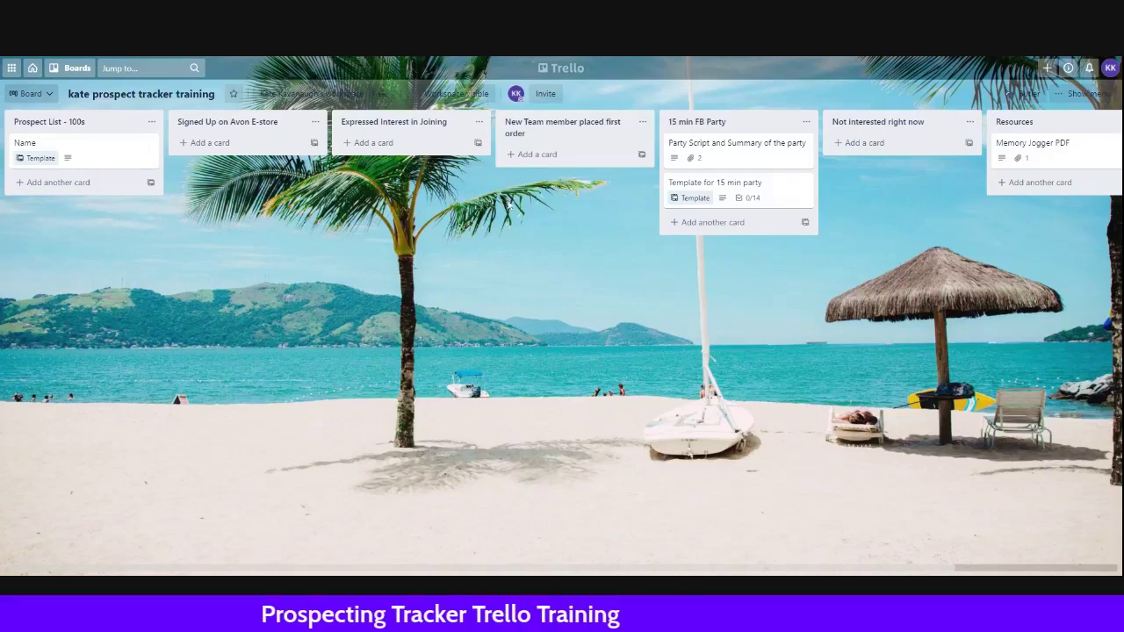
Step: Set the new board's background to the Unsplash photo of a full moon in a dark sky
click(1085, 93)
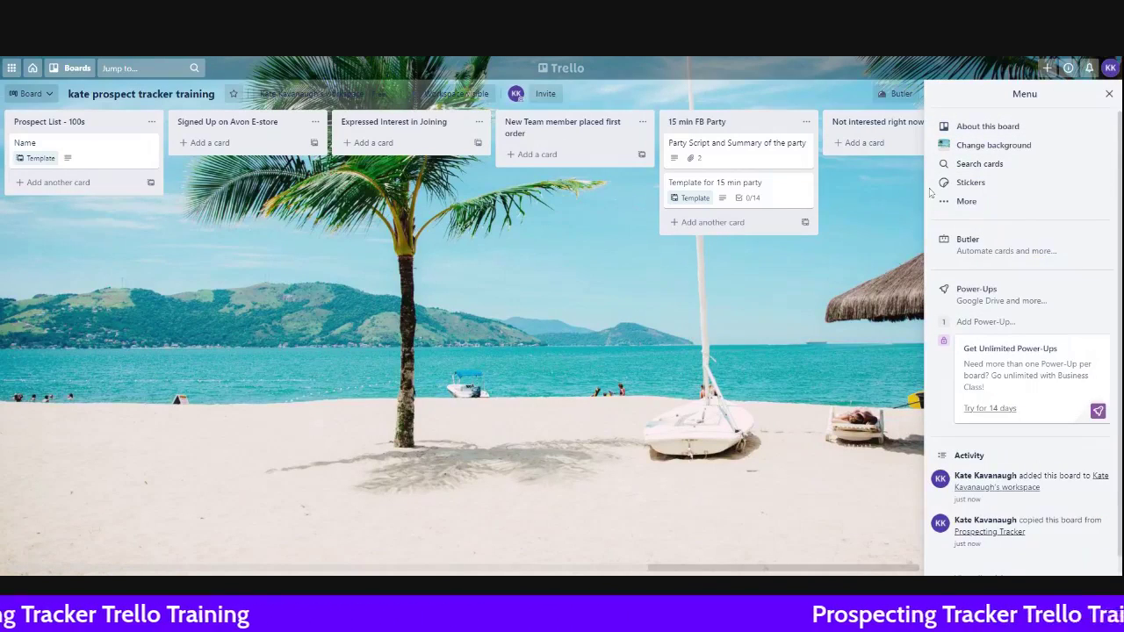
click(1006, 146)
click(990, 149)
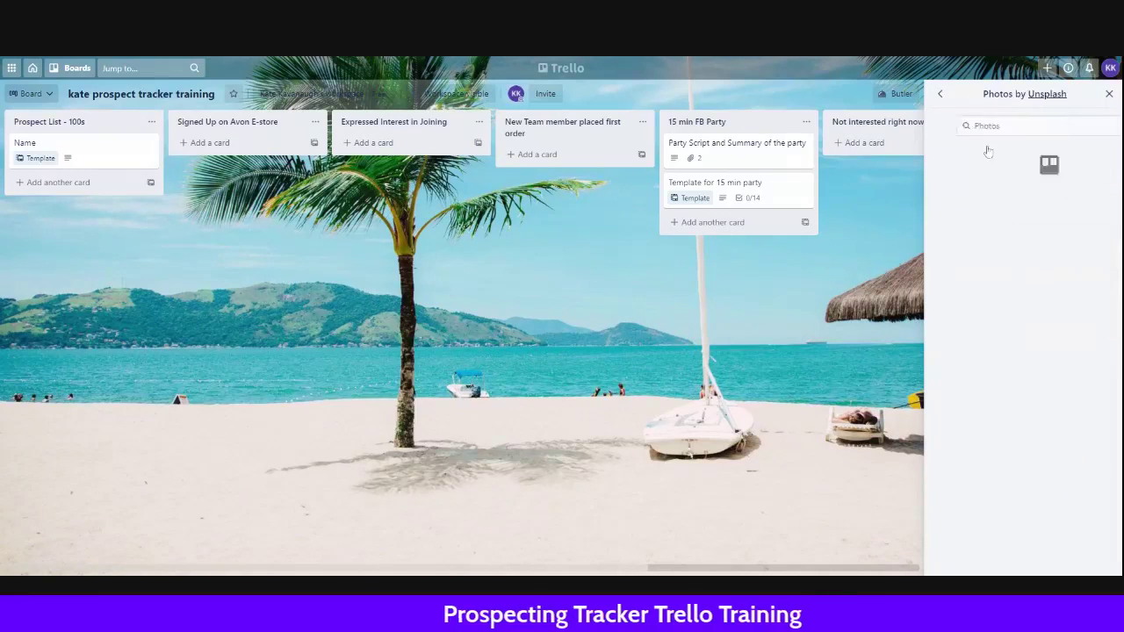
scroll(1032, 302, down, 10)
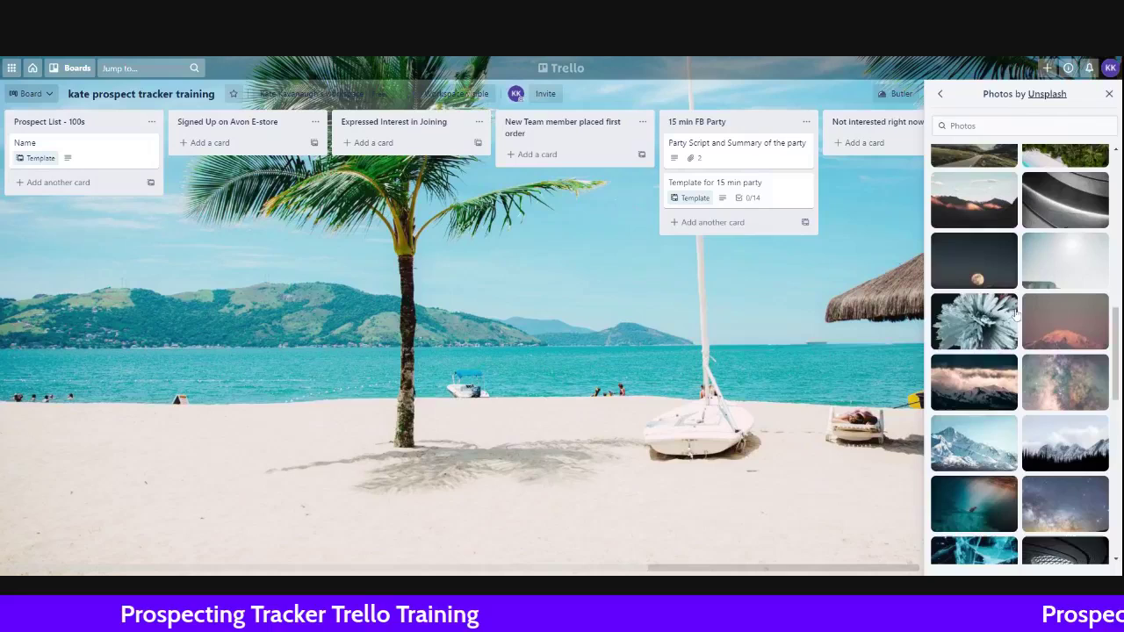
click(974, 262)
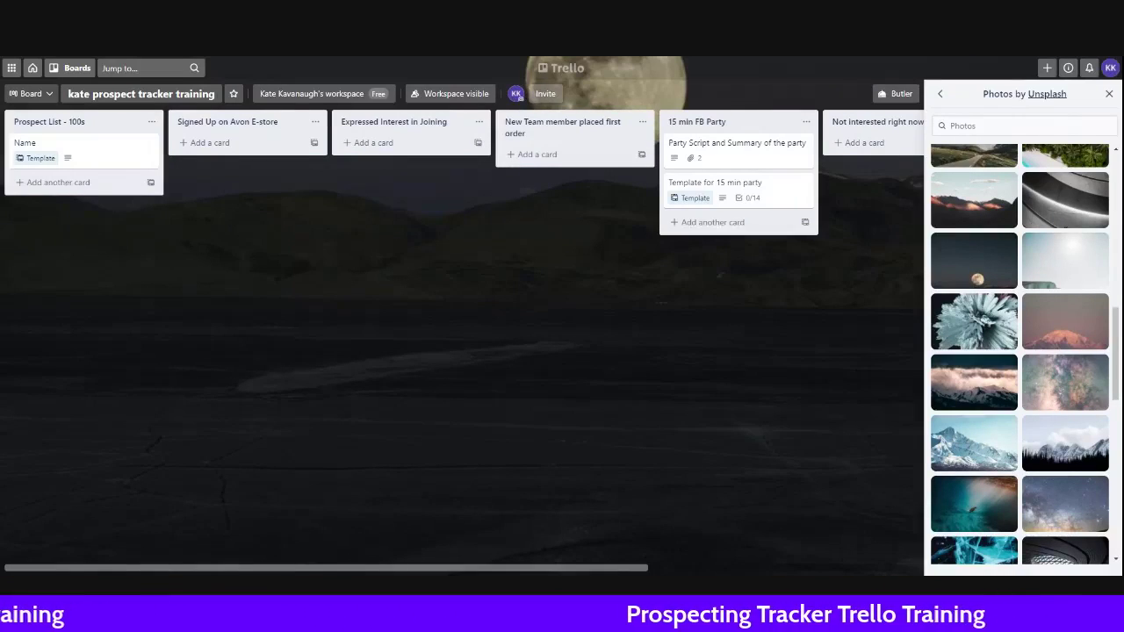
Step: Change the board background to the multicoloured abstract paint photo from the Unsplash collection
scroll(1003, 448, down, 5)
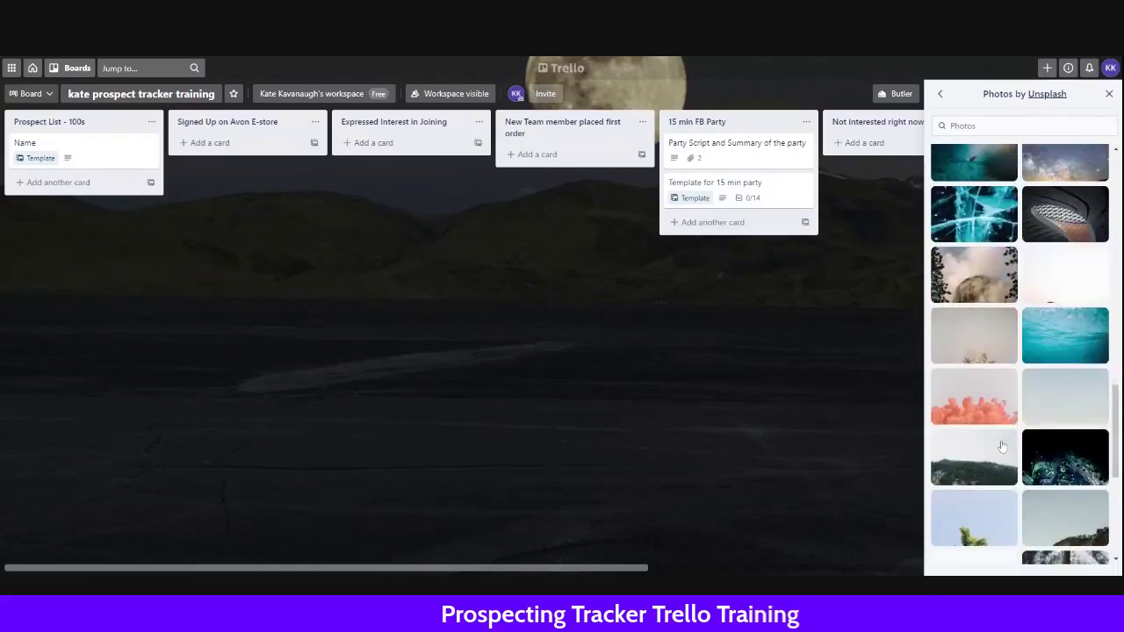
scroll(996, 434, down, 5)
scroll(992, 425, down, 3)
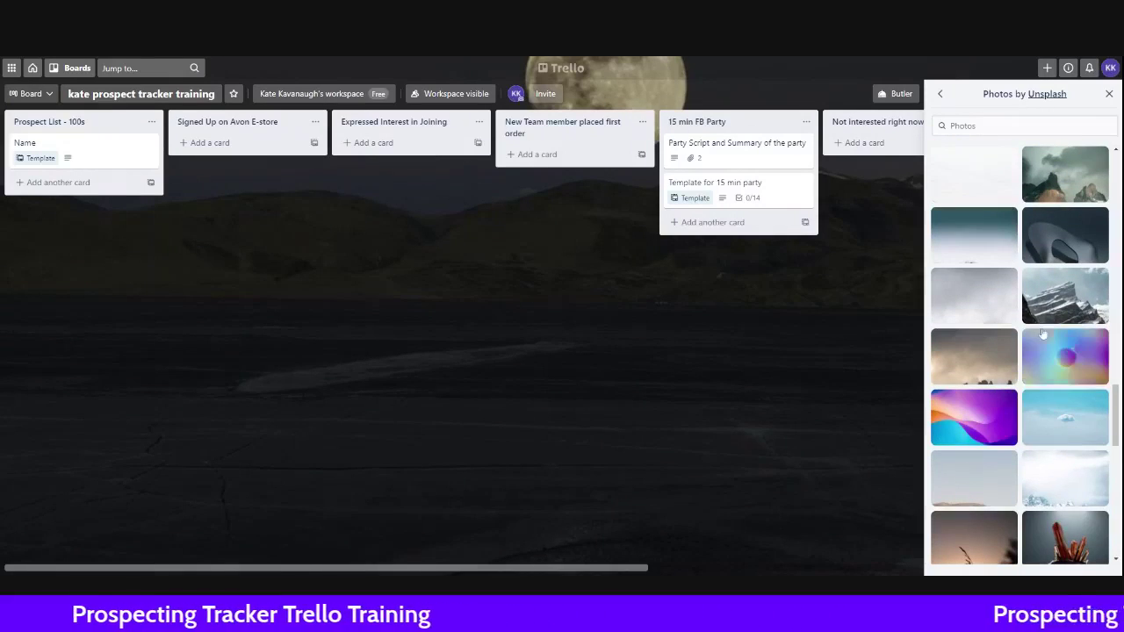
scroll(976, 426, down, 5)
scroll(977, 436, down, 10)
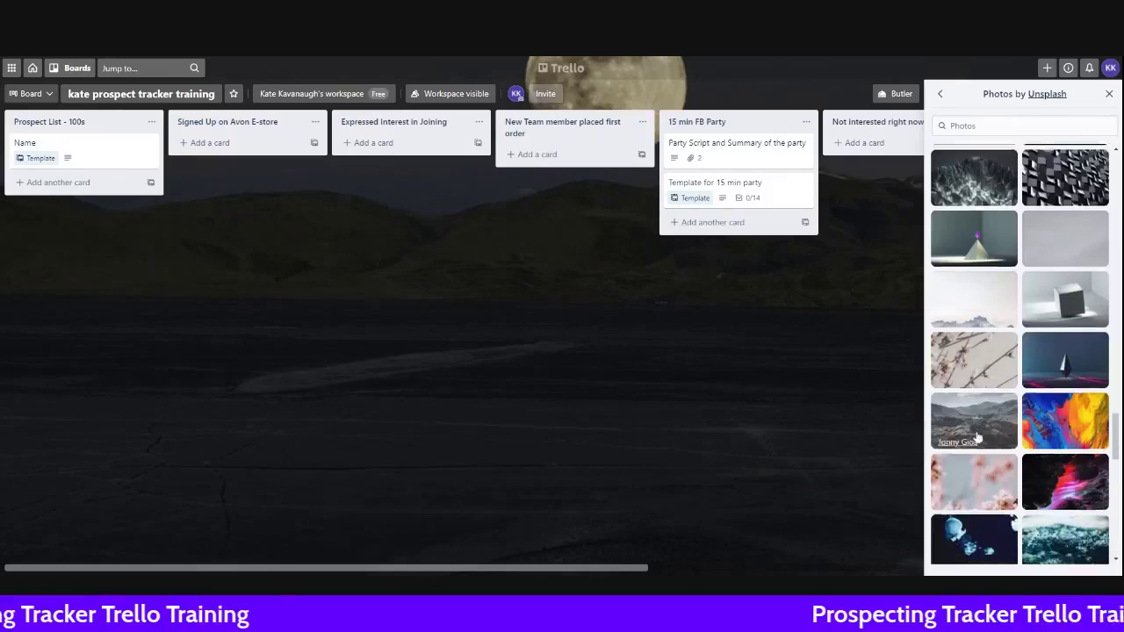
click(1061, 402)
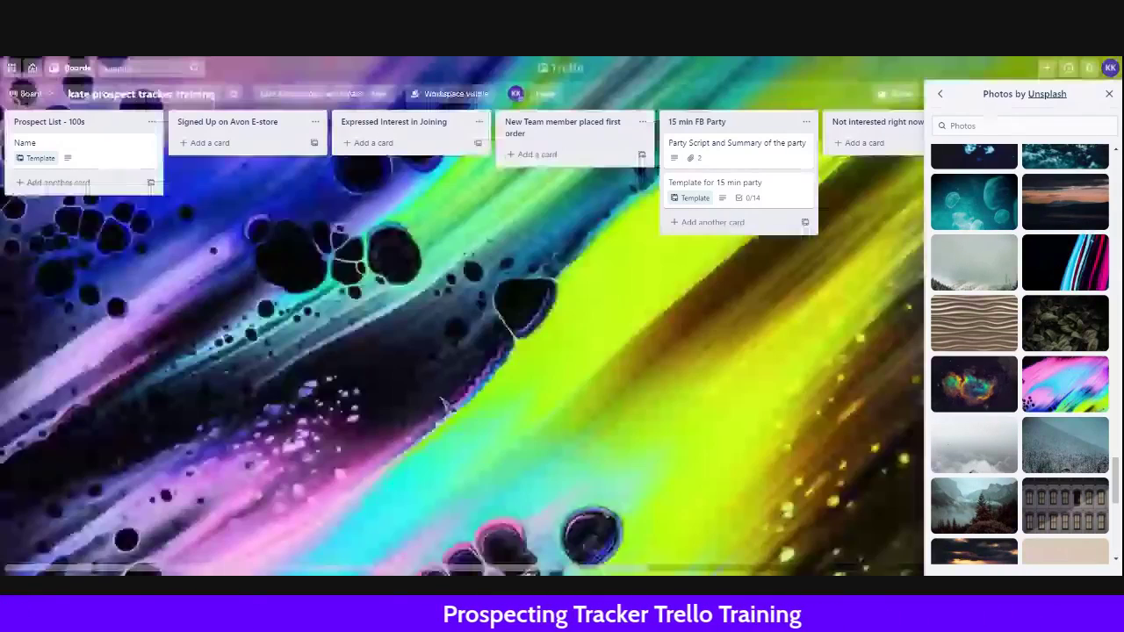
click(1108, 93)
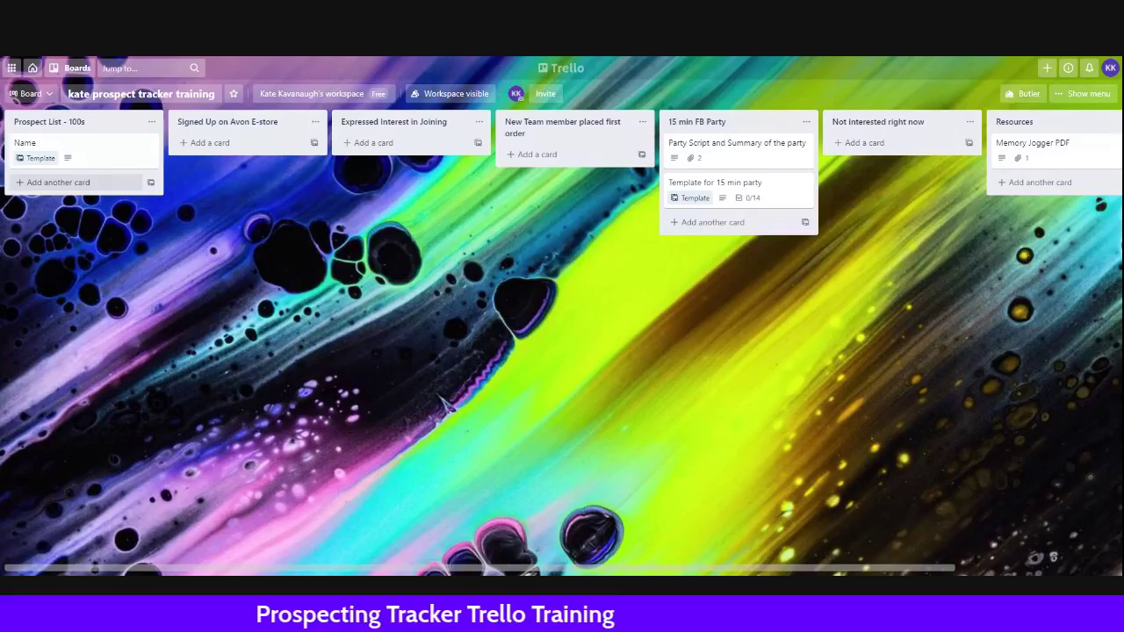
Step: Create a card from the Name template in Prospect List - 100s, titled with the prospect's first name and "from Imos"
click(37, 165)
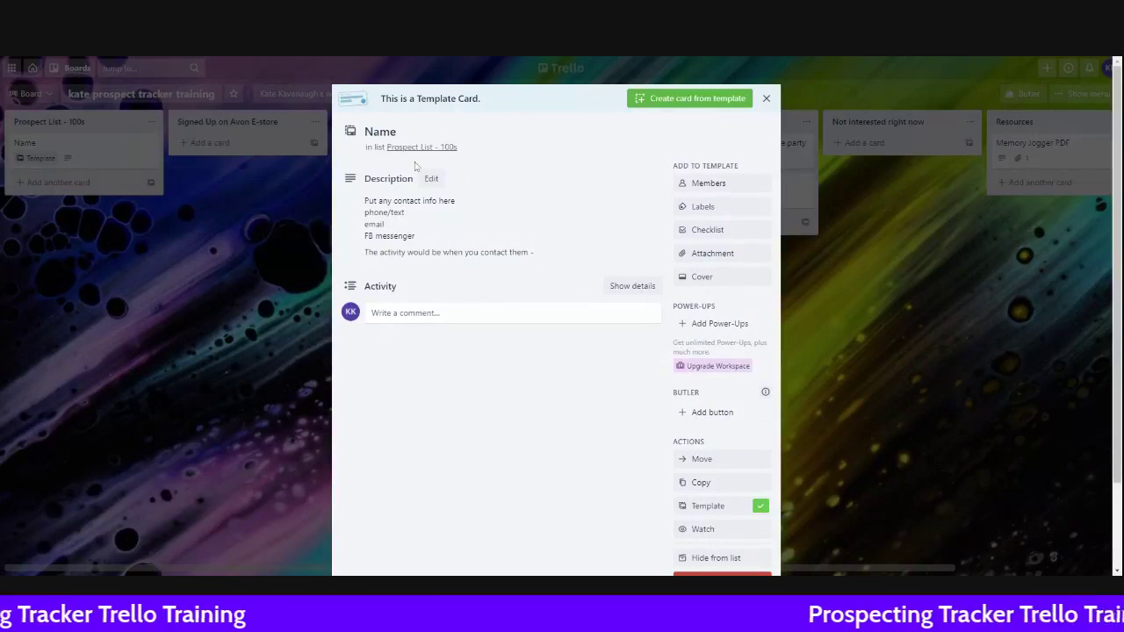
click(682, 99)
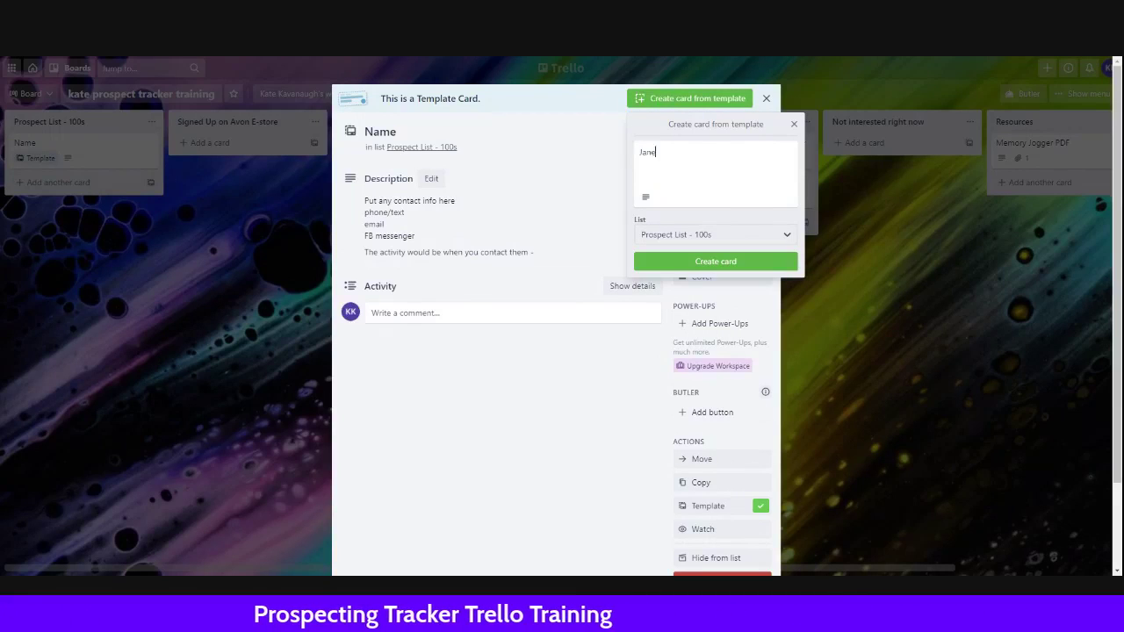
text(Jane from )
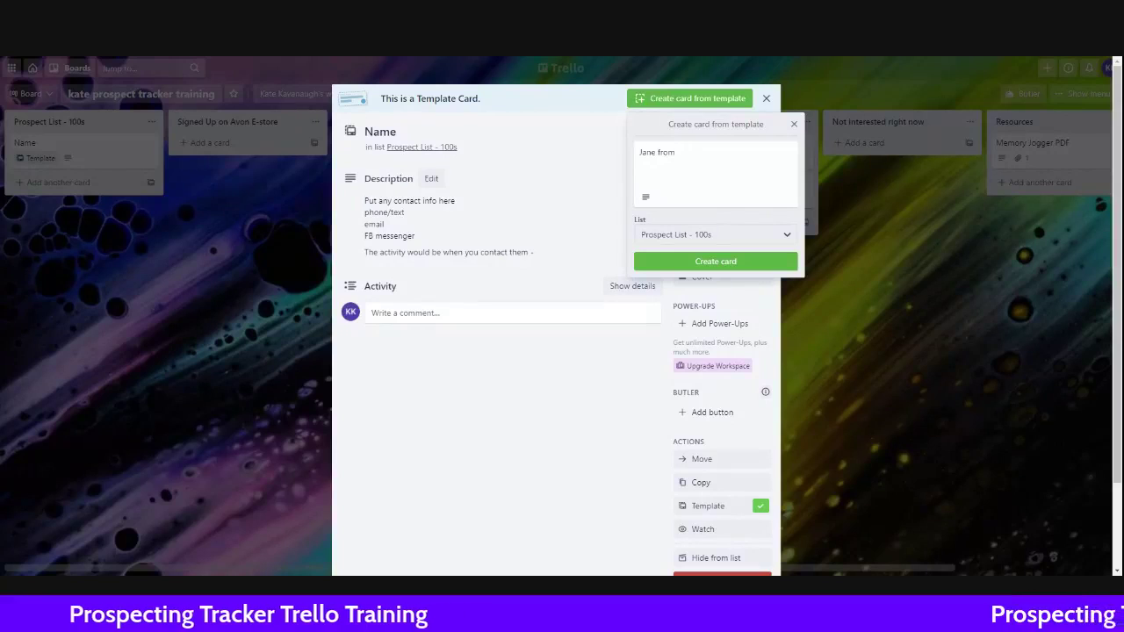
text(Imos)
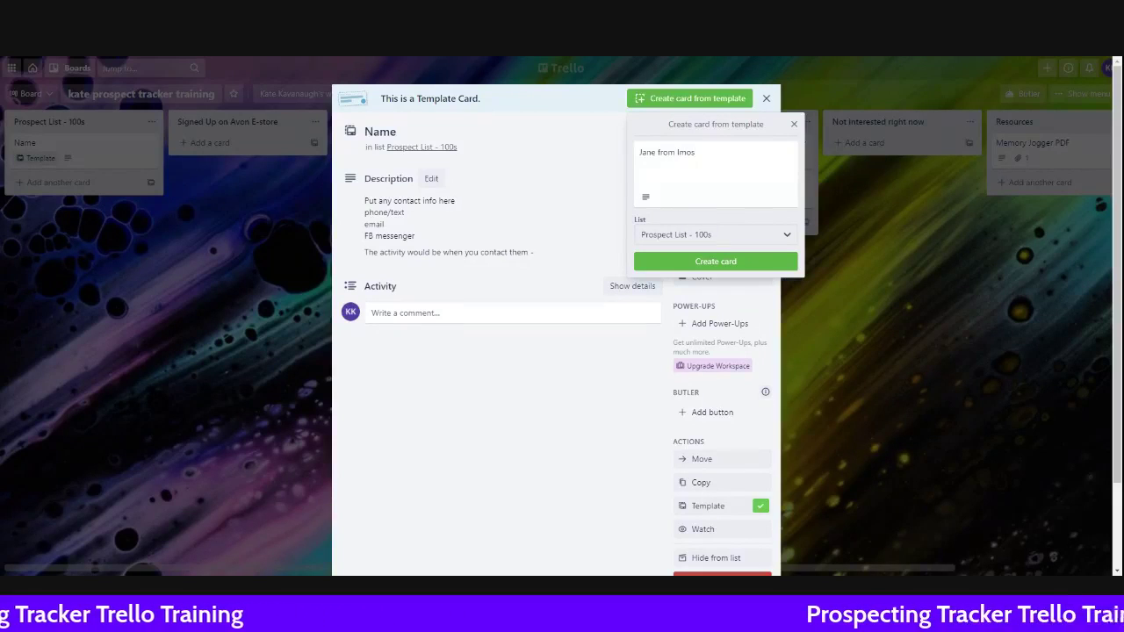
click(711, 261)
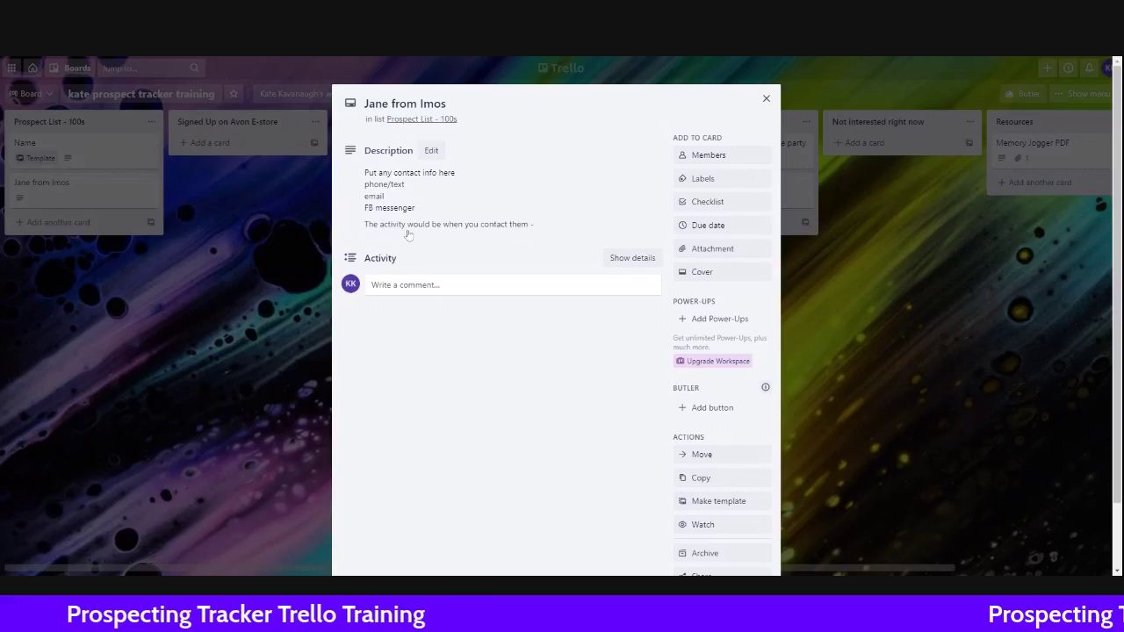
Step: Save the comment "I invited to my launch party on 4-30" on the new prospect card
click(384, 288)
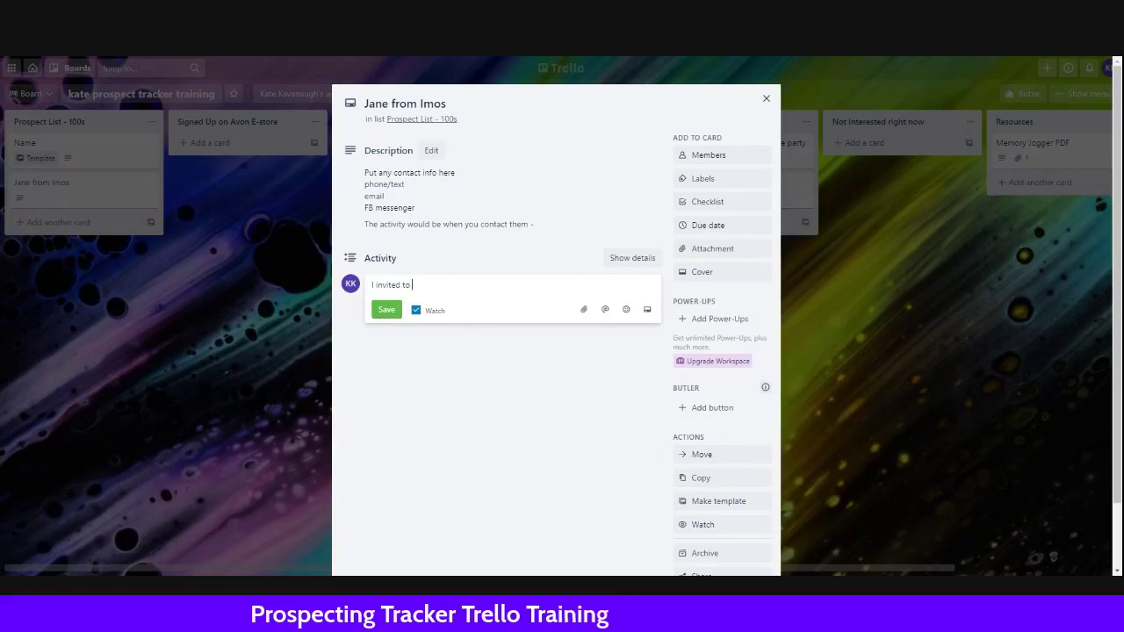
text(I invited to my launch party)
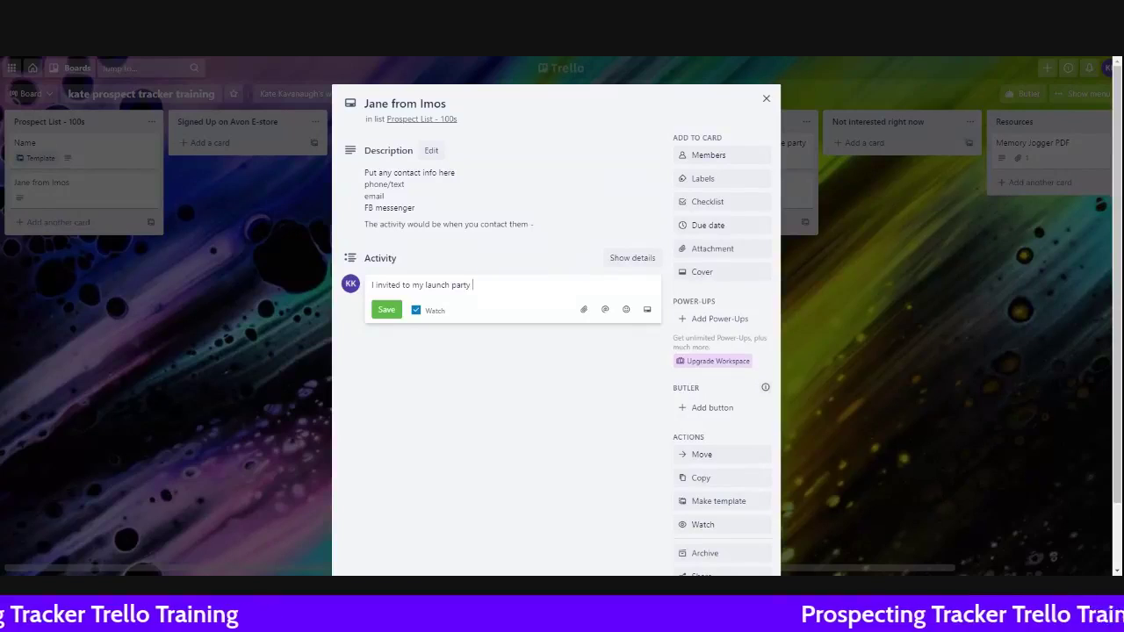
text( on 4-30)
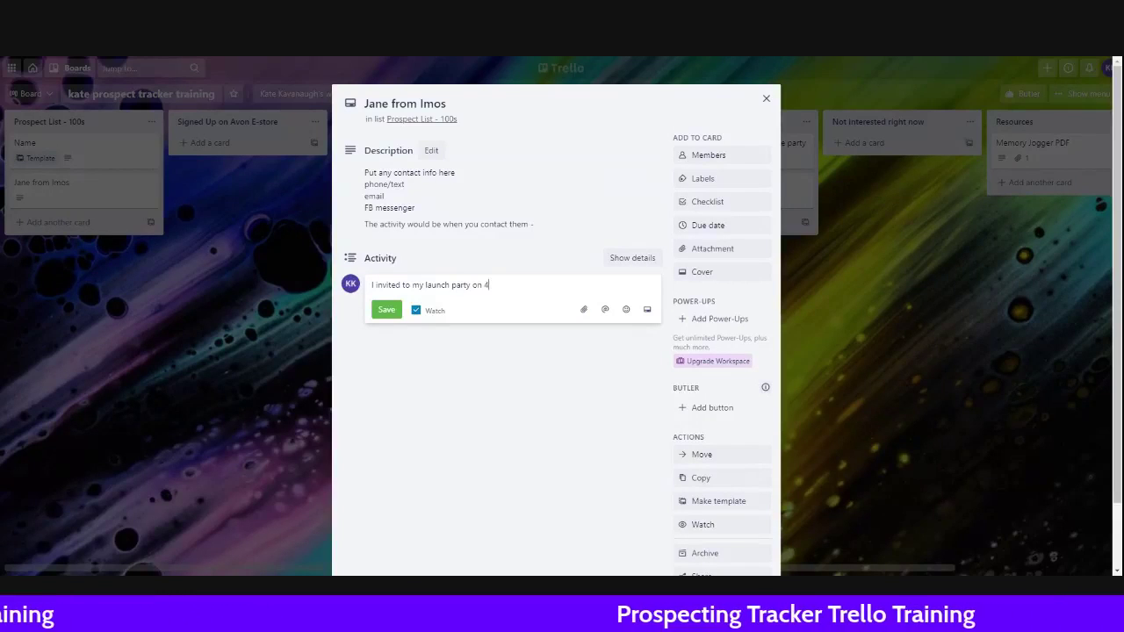
click(376, 313)
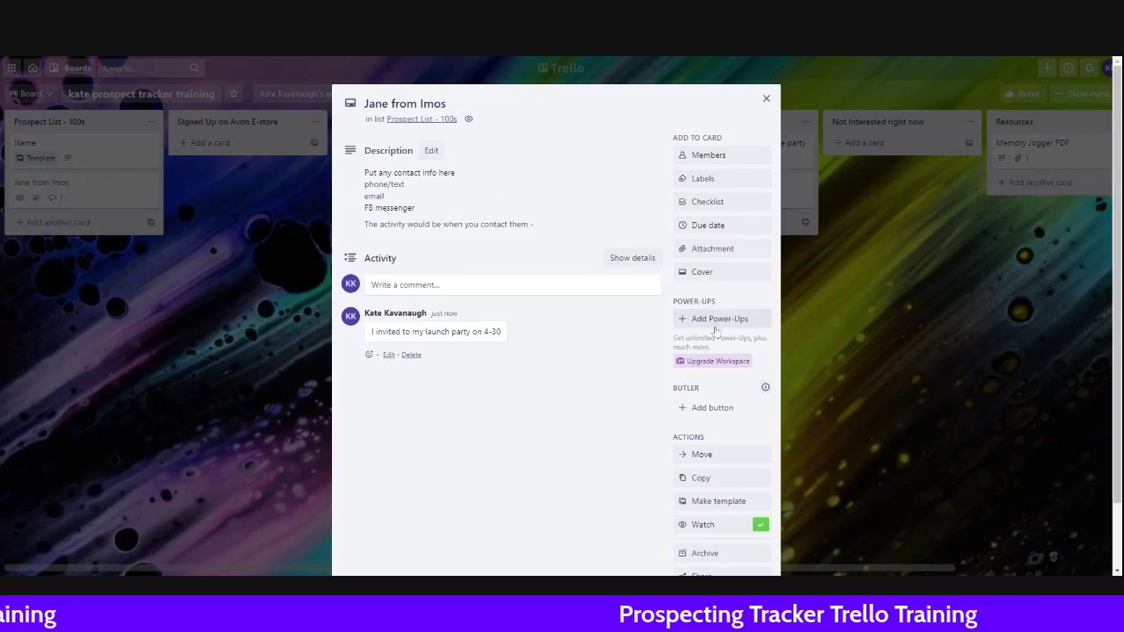
Step: Add the green "text" and blue "Accepted friend request" labels to the prospect card and close it
click(703, 181)
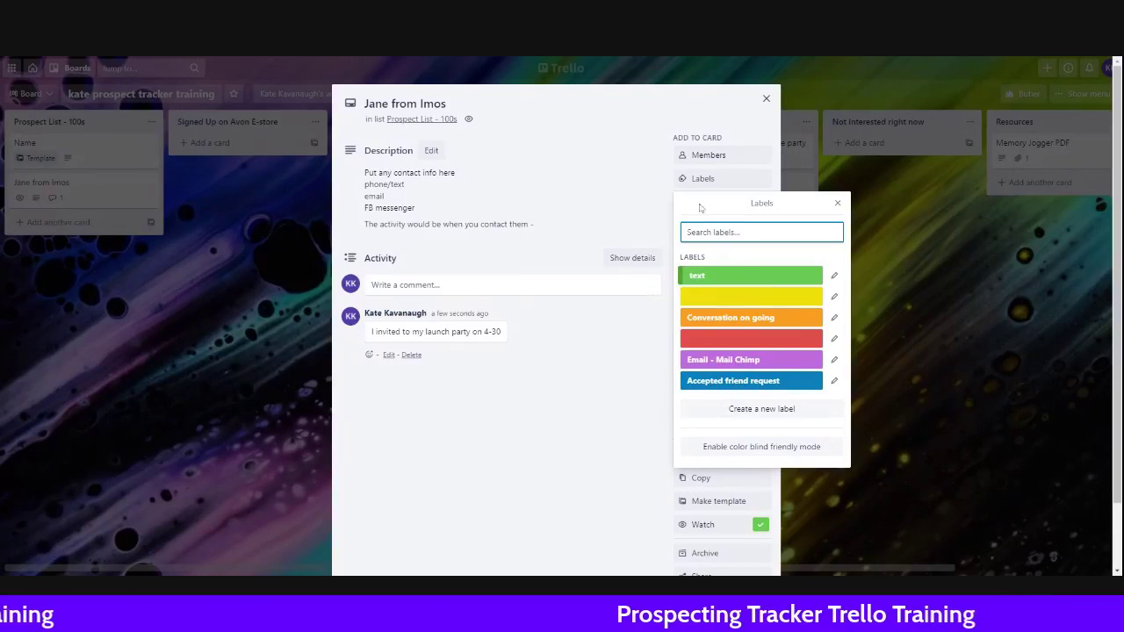
click(727, 277)
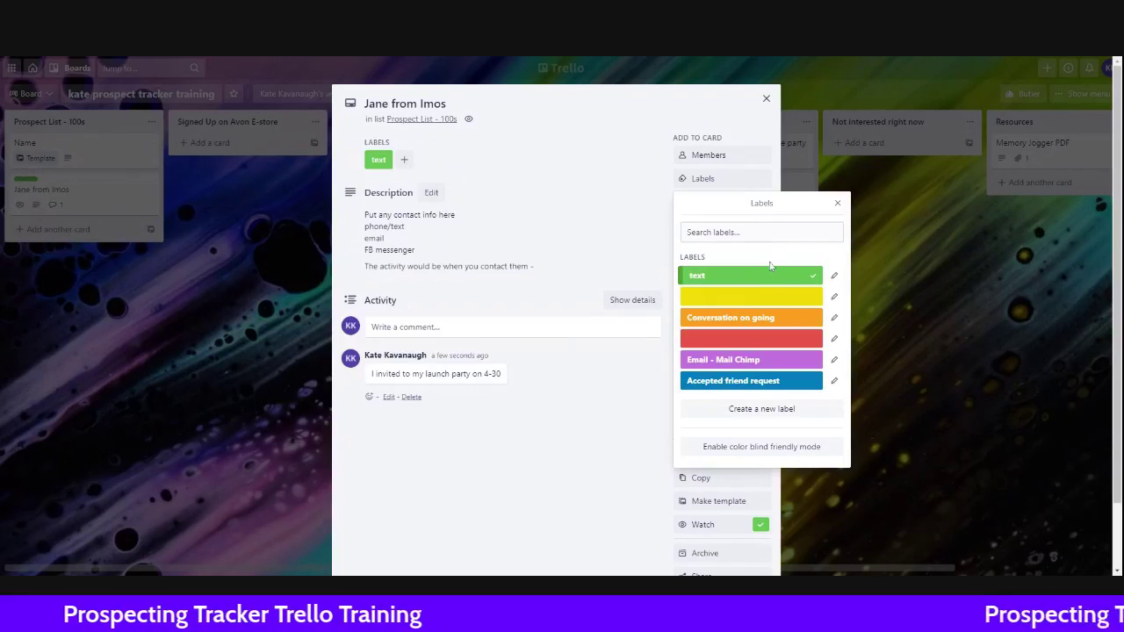
click(729, 384)
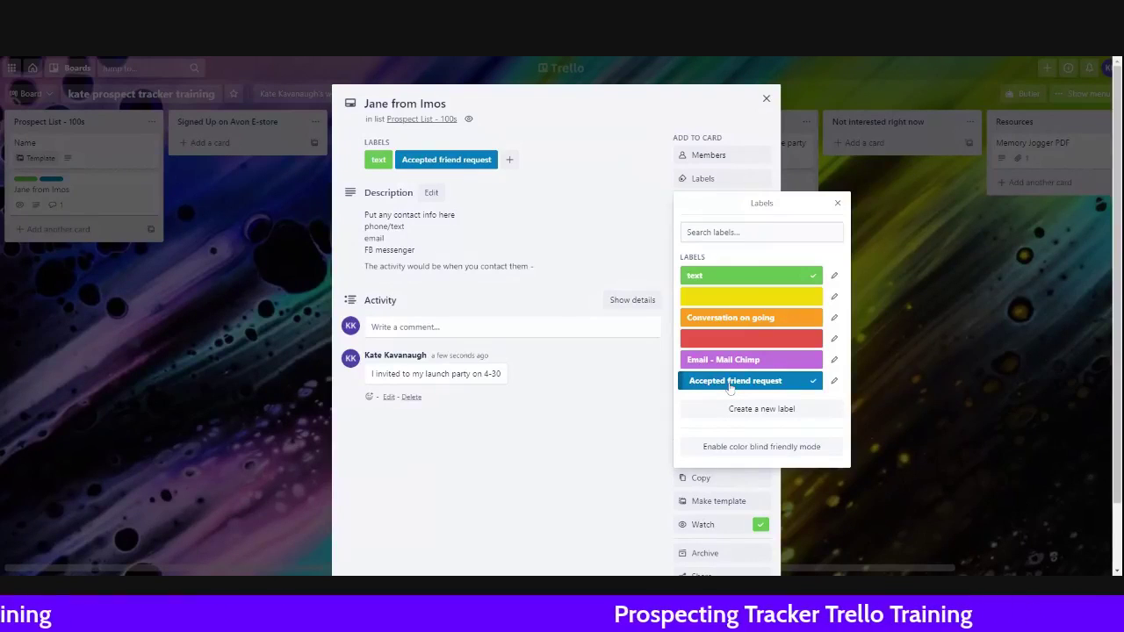
click(837, 205)
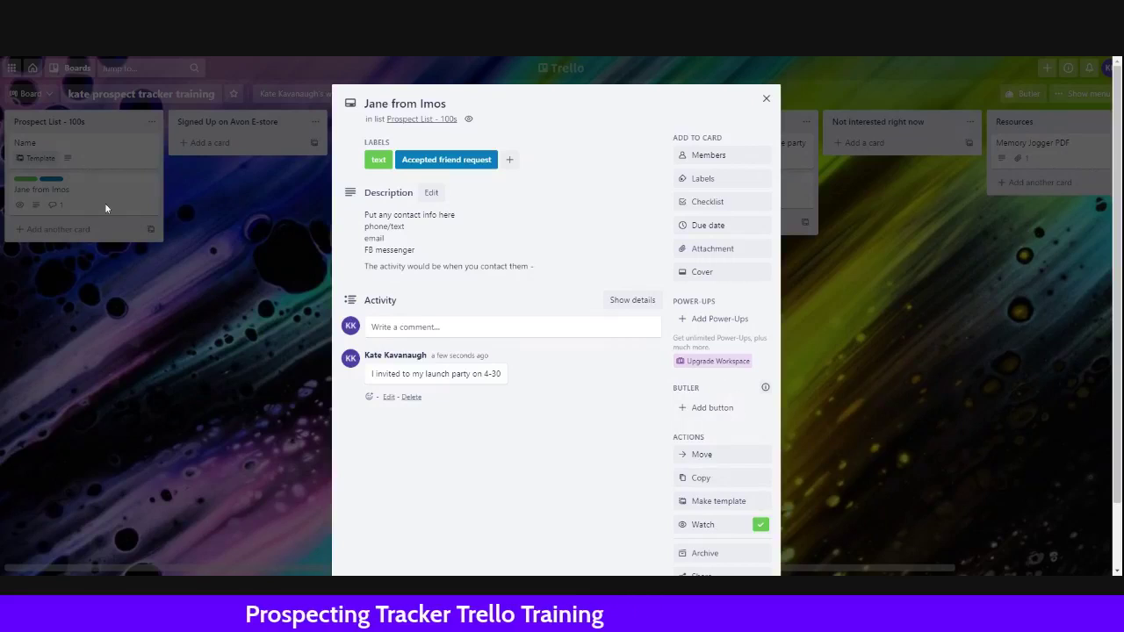
click(765, 99)
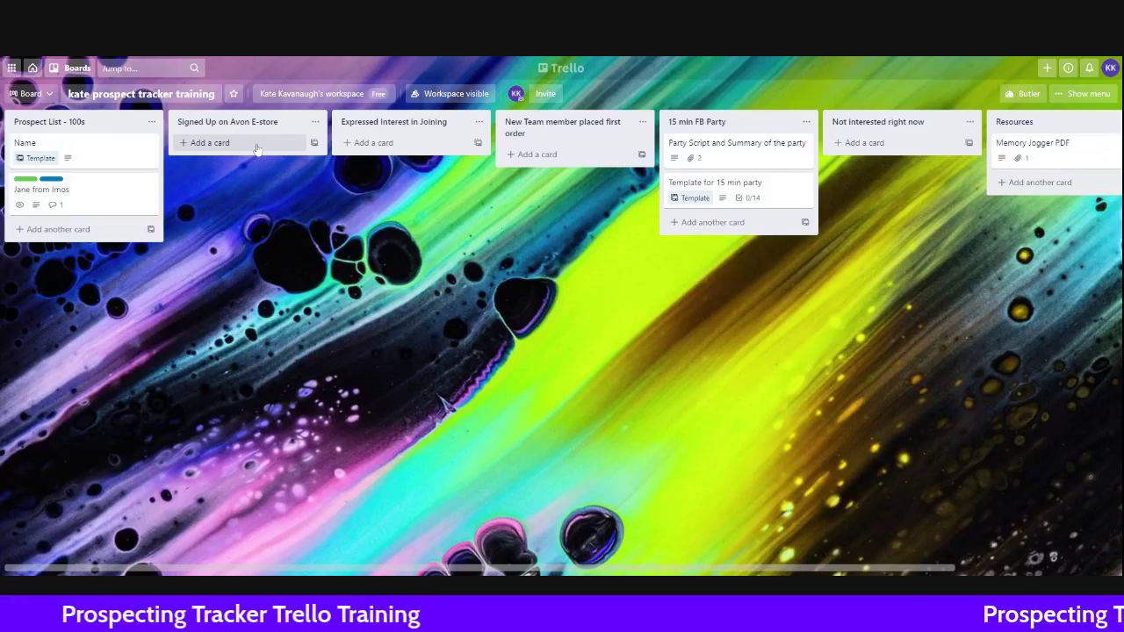
Step: Move the prospect card from Prospect List - 100s to the Signed Up on Avon E-store list
drag(97, 206, 259, 172)
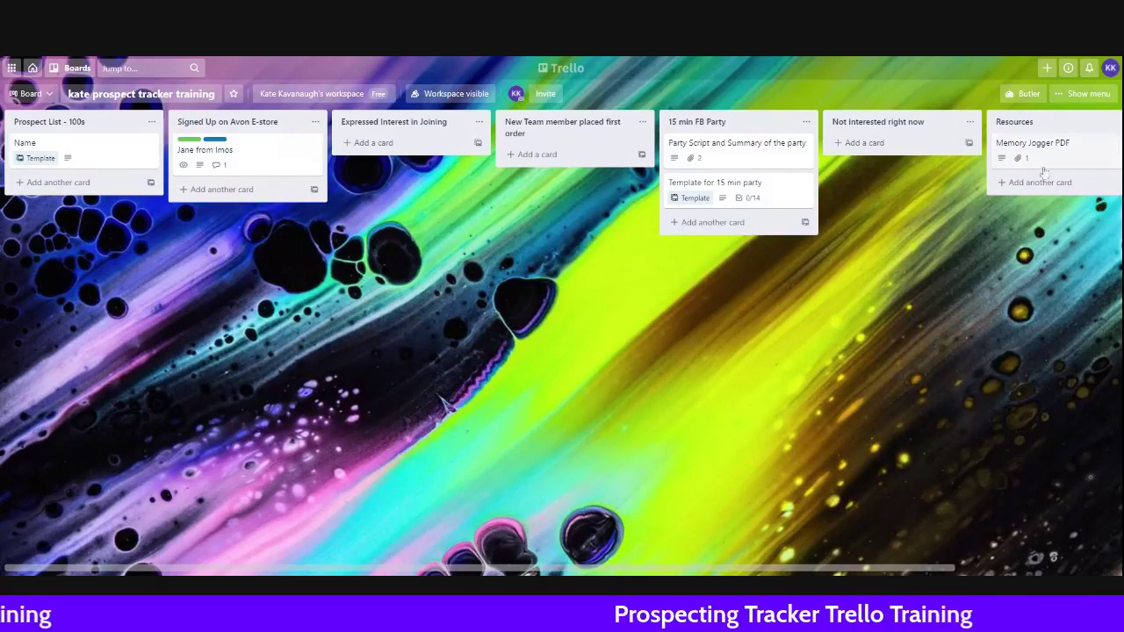
drag(832, 569, 1071, 563)
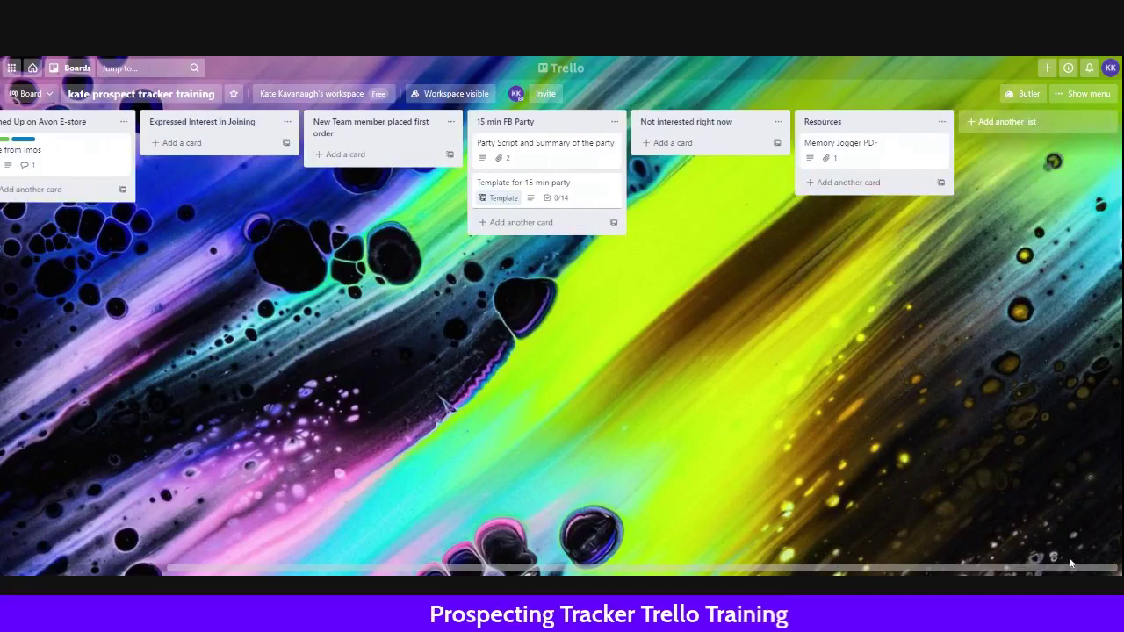
Step: Add a new list titled "Invite to 15 min party" after the Resources list
click(1002, 124)
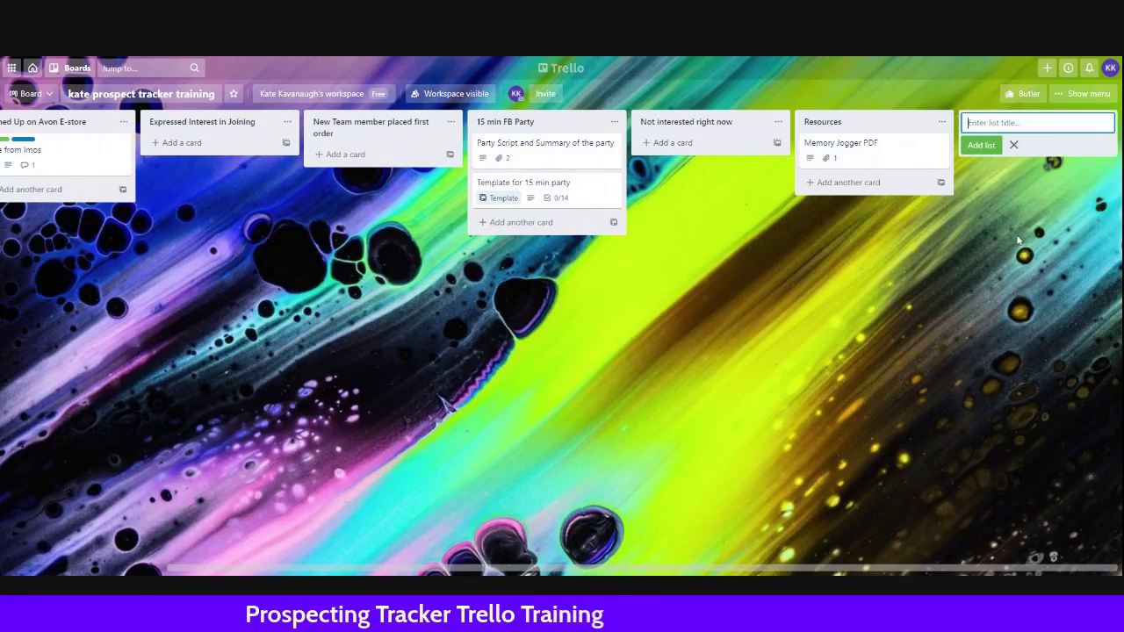
text(In)
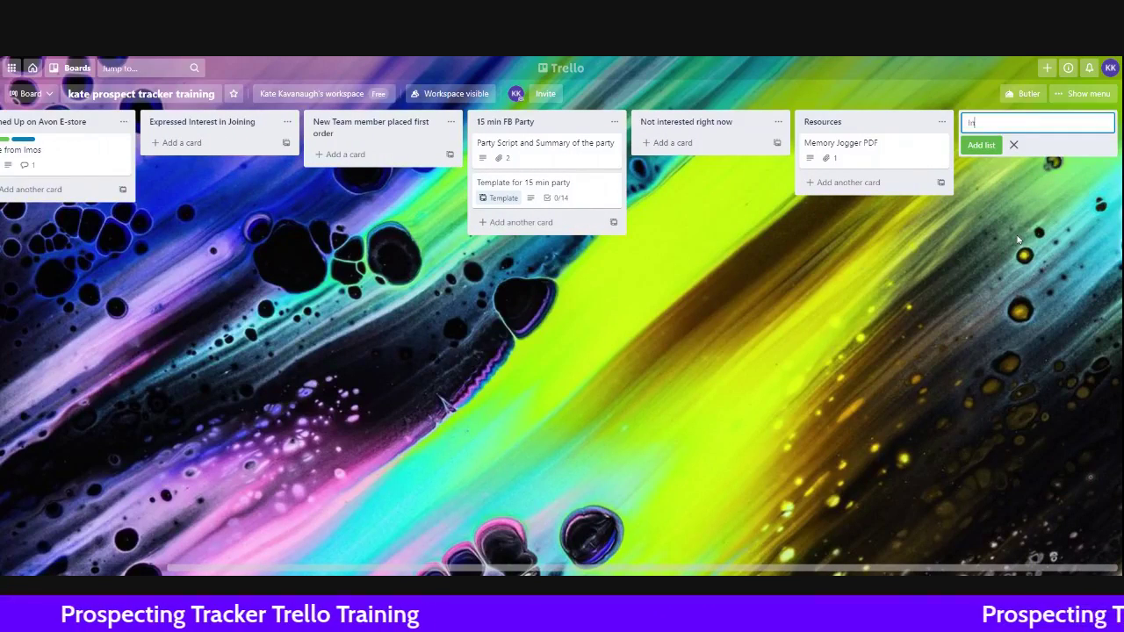
text(vite to )
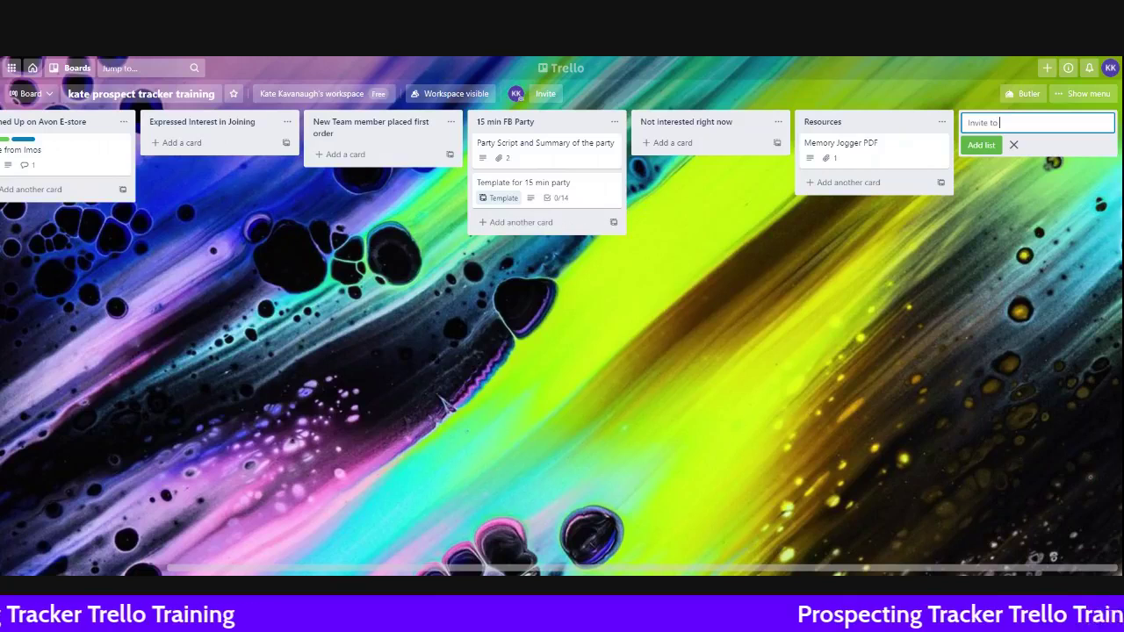
text(15 )
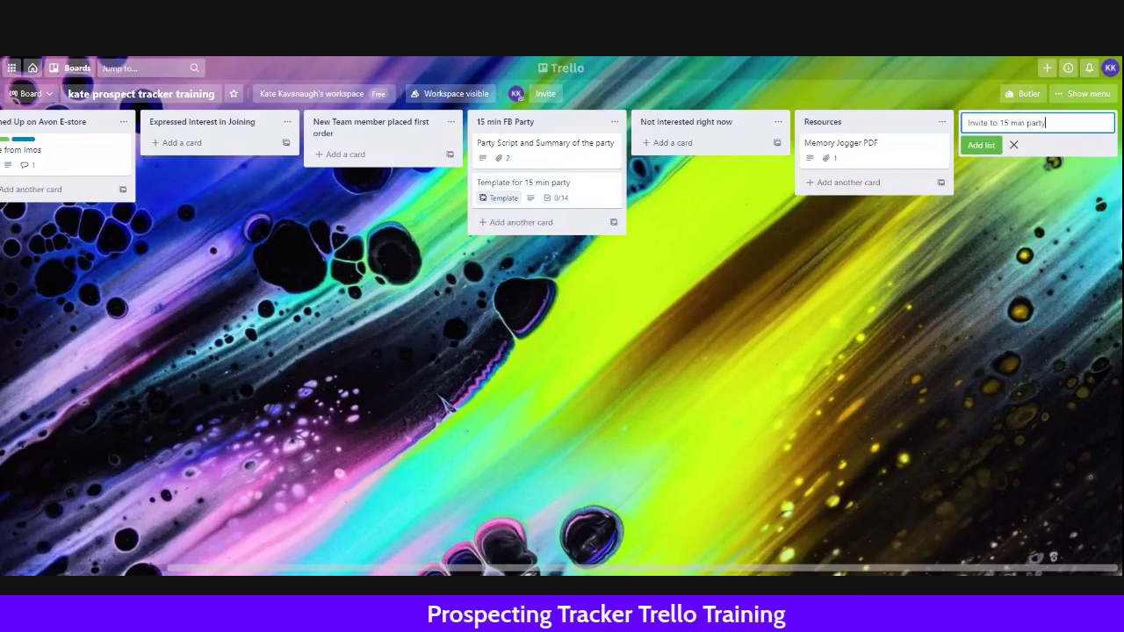
text(min party)
key(Return)
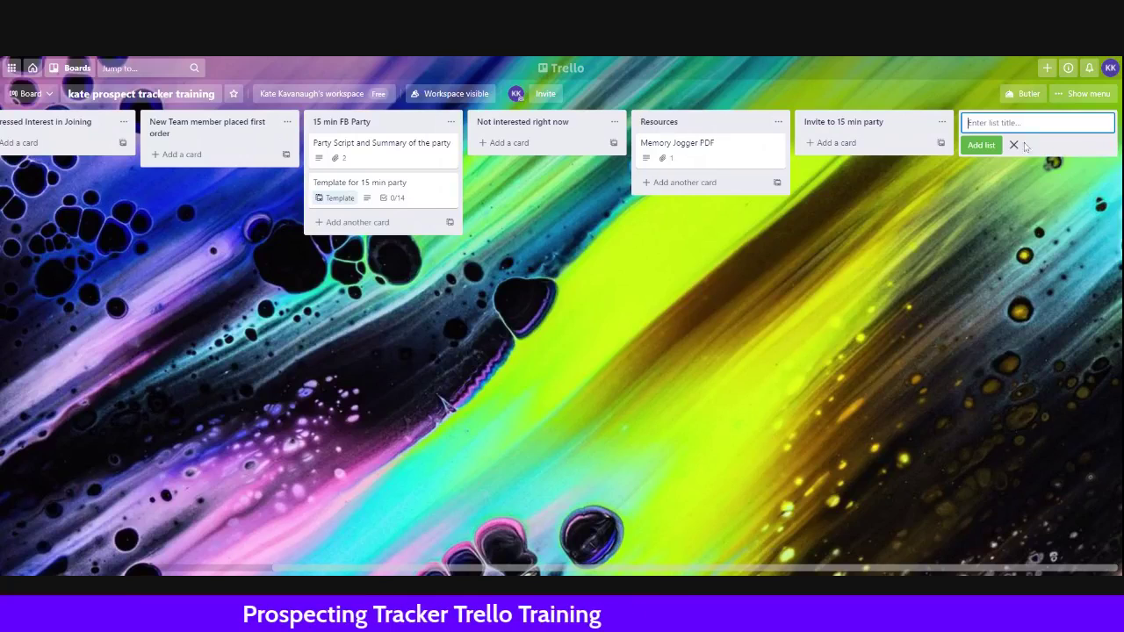
click(1013, 145)
Step: Move the prospect card into the Invite to 15 min party list and place that list directly after Prospect List - 100s
drag(889, 132, 395, 132)
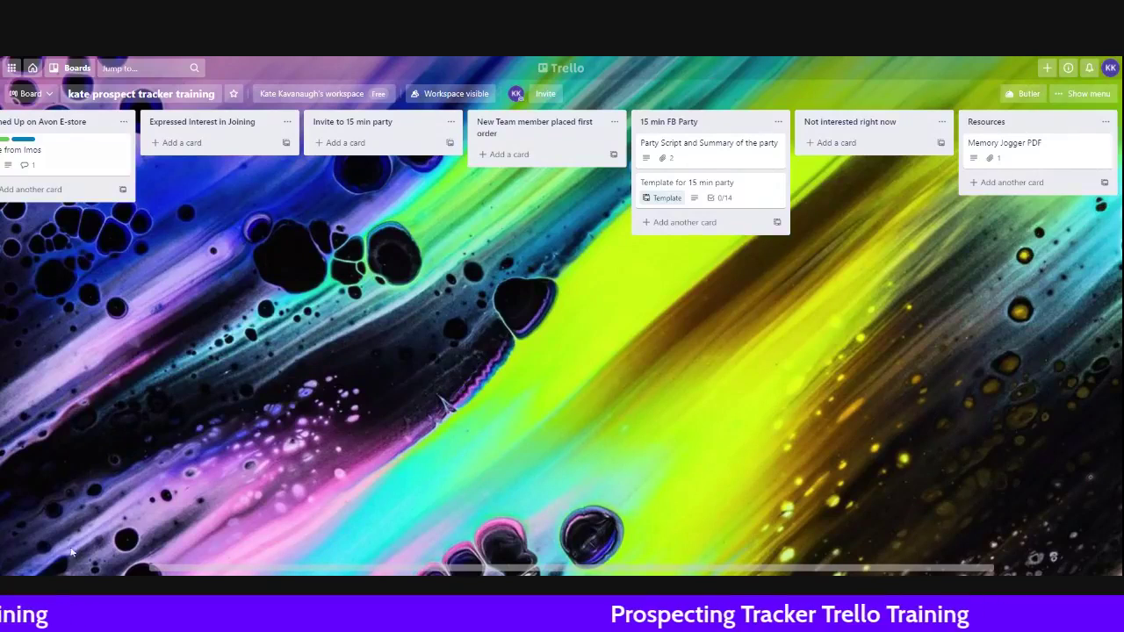
drag(204, 571, 58, 570)
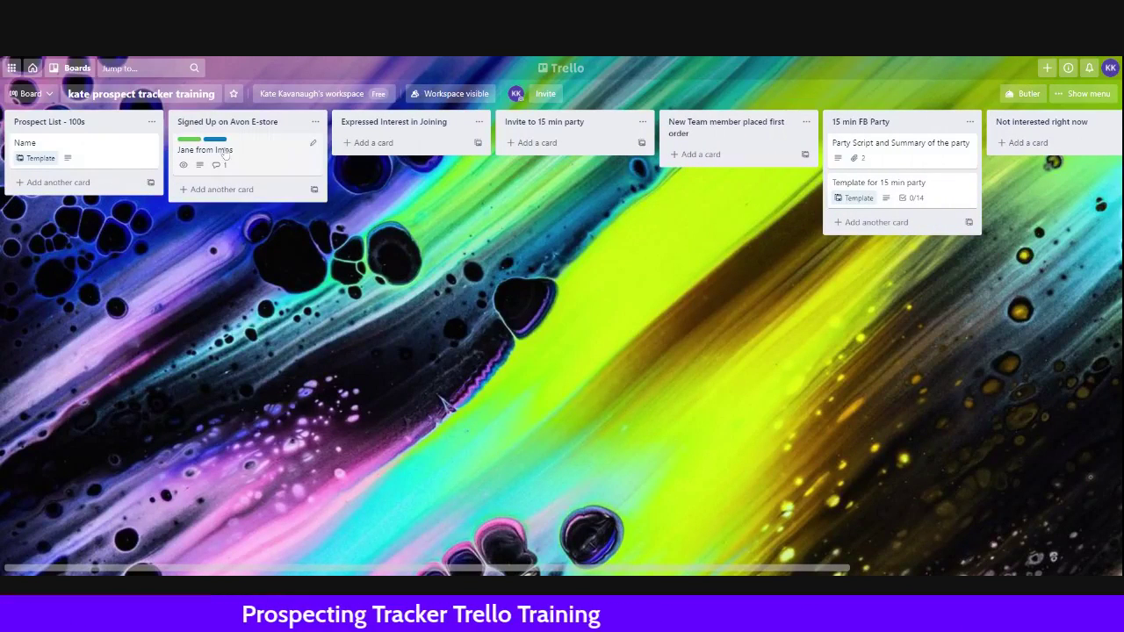
drag(225, 153, 543, 151)
mouse_move(592, 121)
mouse_down()
mouse_move(297, 132)
mouse_move(268, 118)
mouse_up()
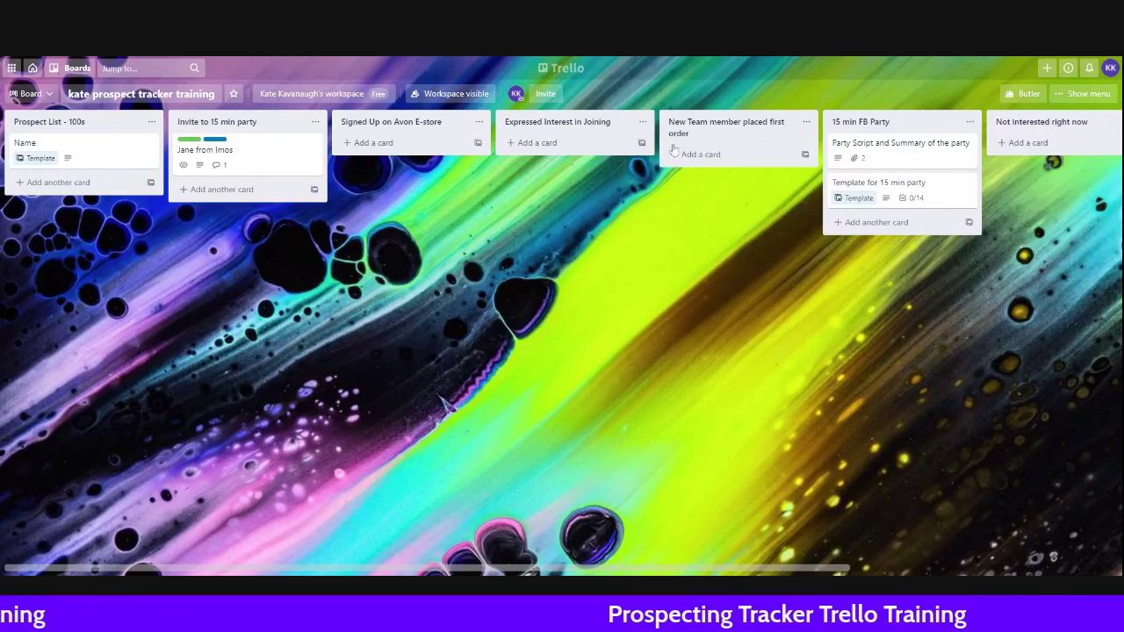
Step: Review the description and attachments of the Party Script and Summary of the party card, and close it
click(897, 155)
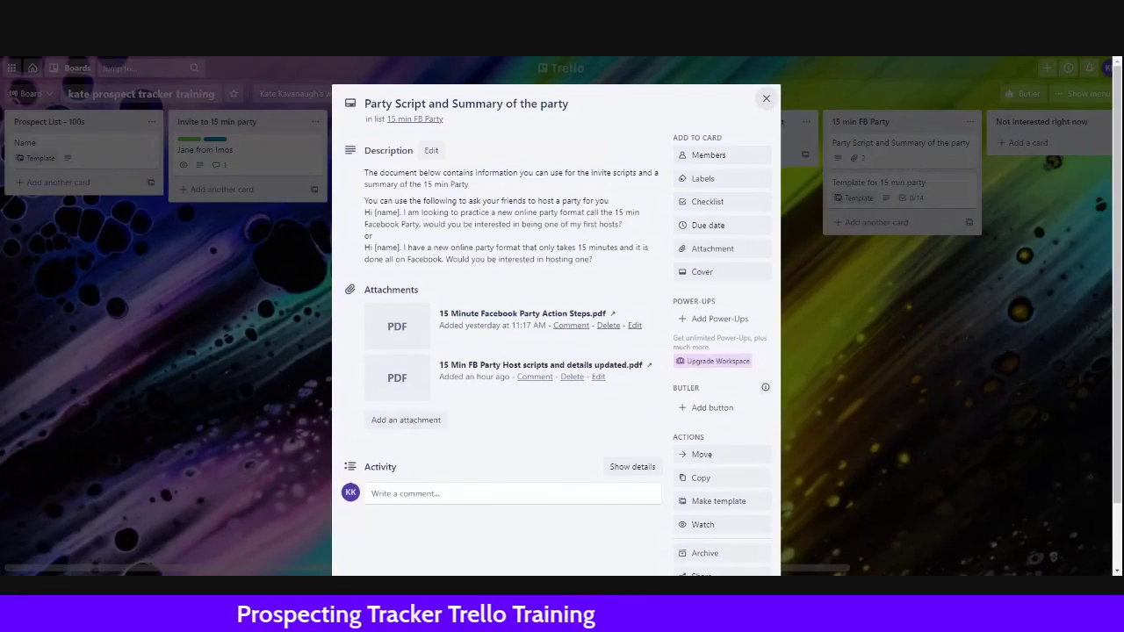
click(765, 98)
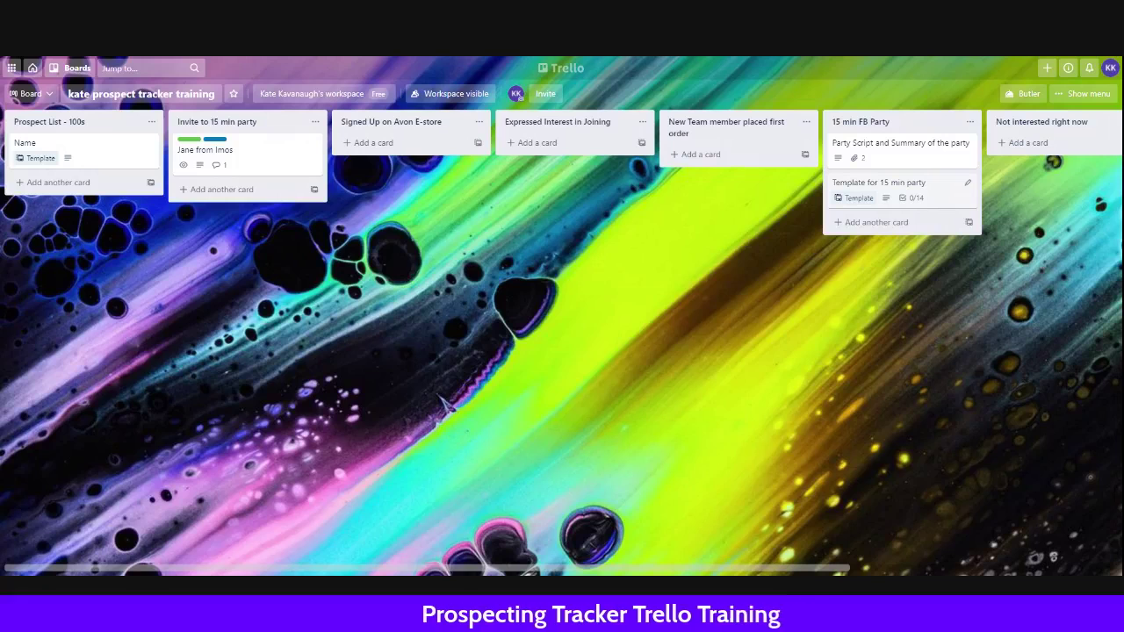
Step: Create a card from Template for 15 min party in 15 min FB Party, titled "Re-Launch Party for", the host's first name and "5-6"
click(944, 204)
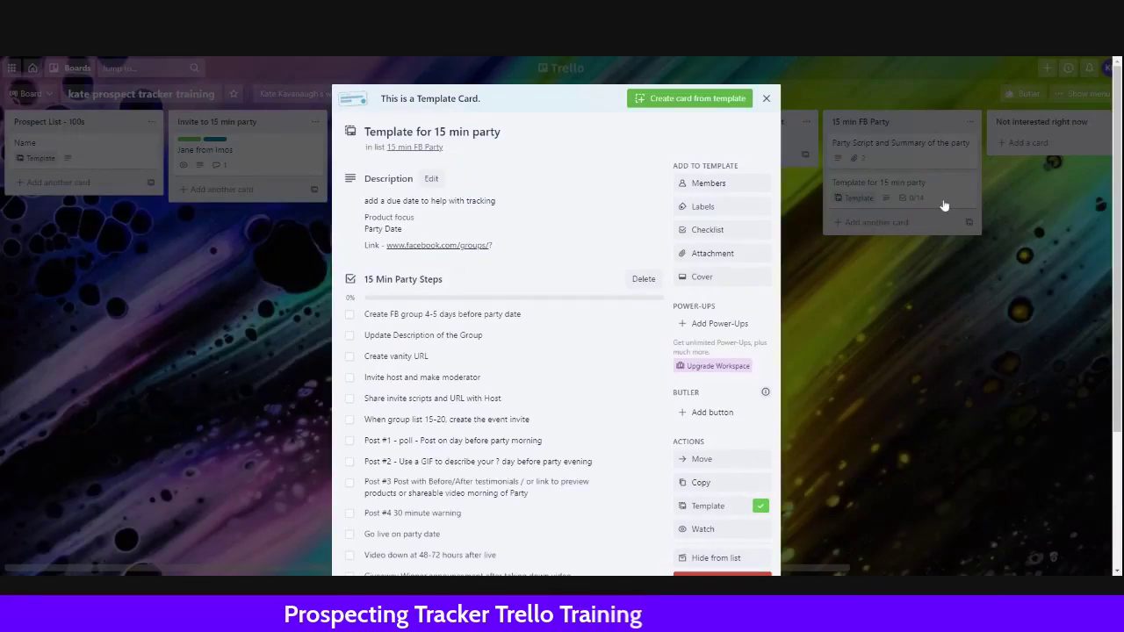
click(695, 99)
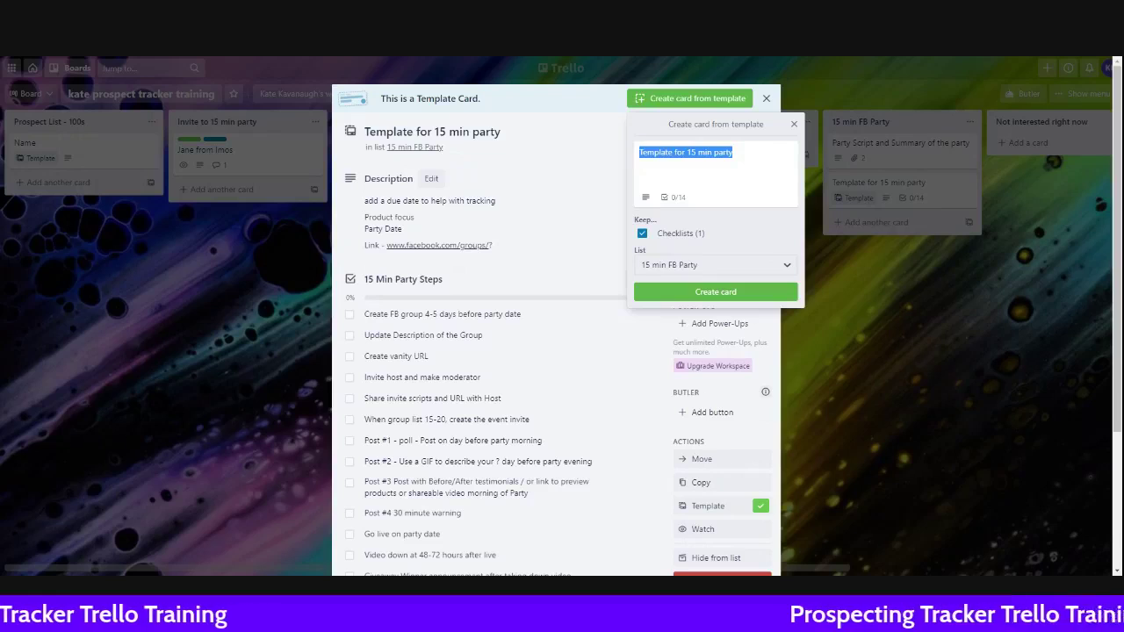
text(Re-Launch P)
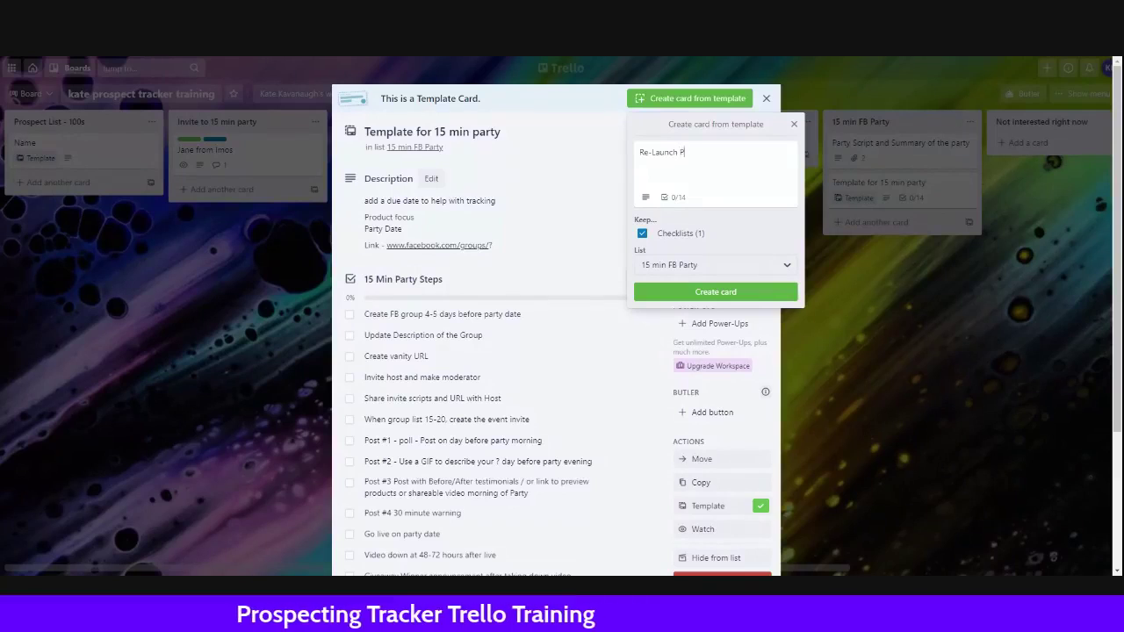
text(arty for Kate)
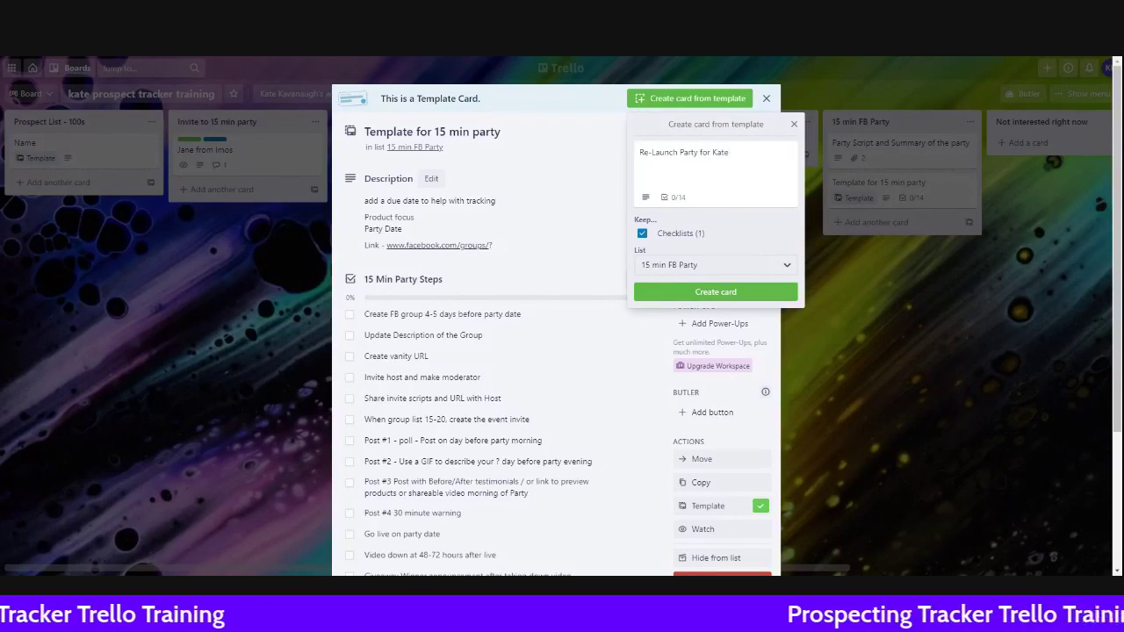
text( 5-6)
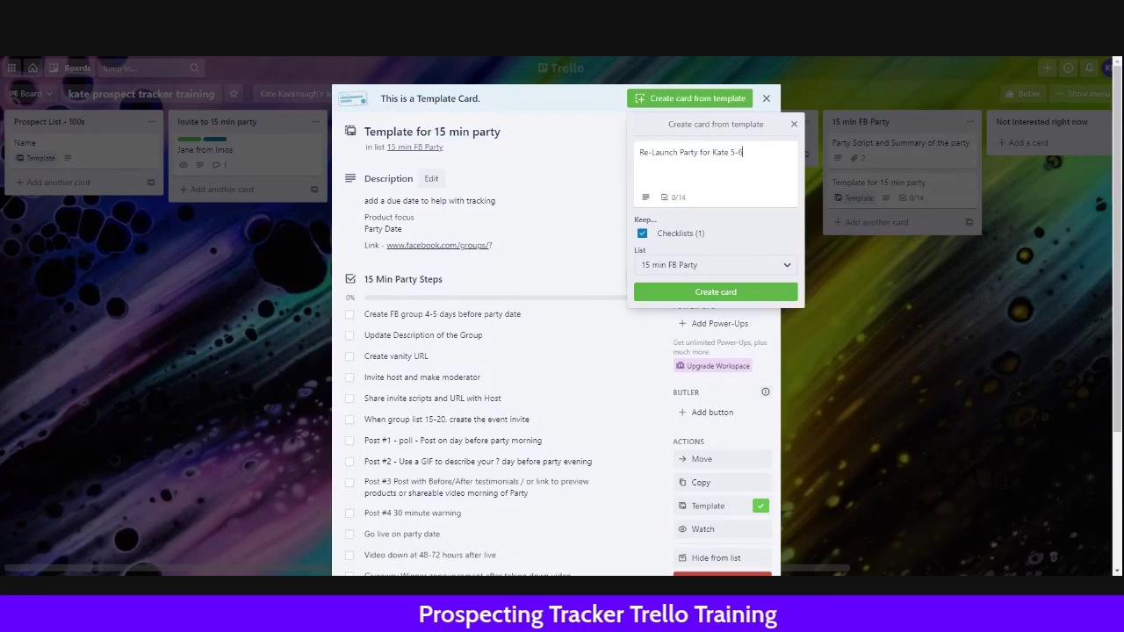
click(725, 295)
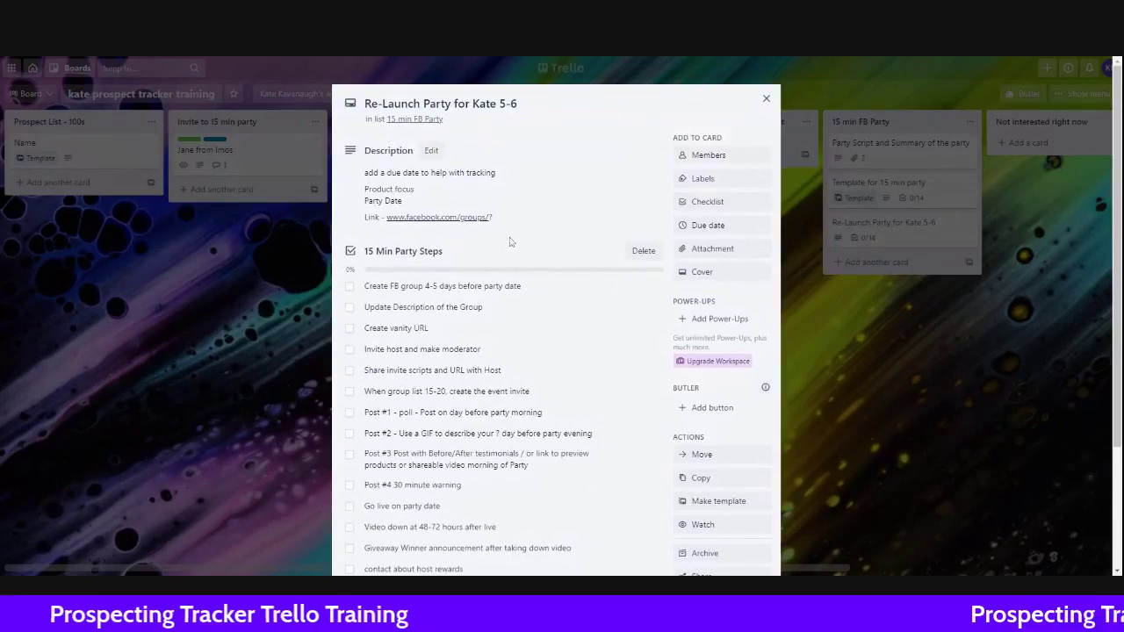
Step: Set the re-launch party card's due date to 05/03/2021 and save it
click(708, 226)
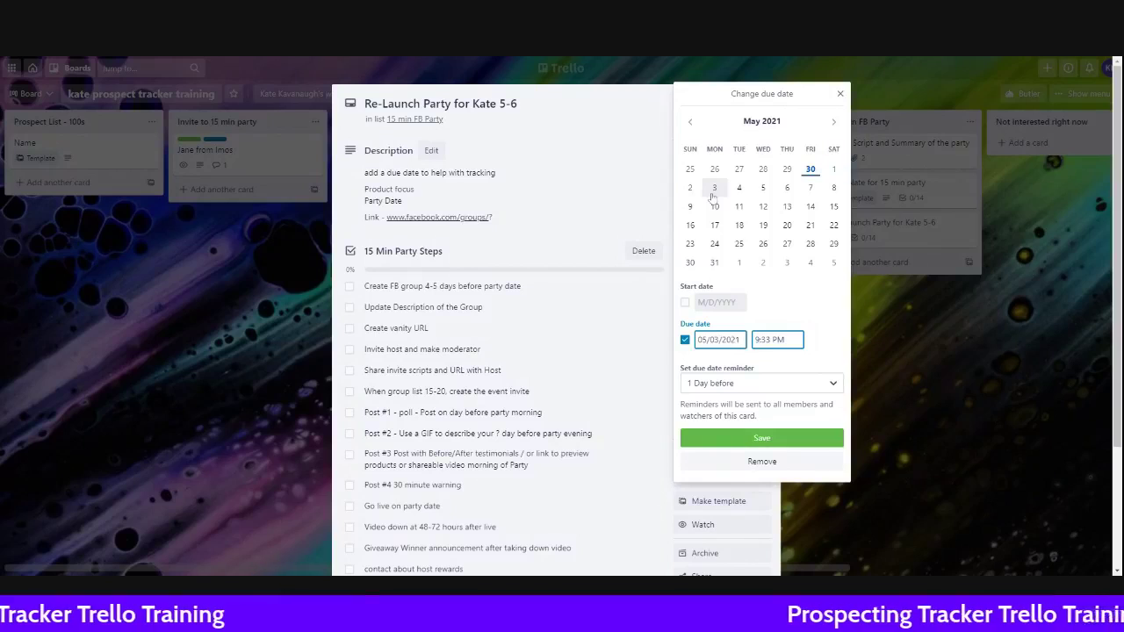
click(714, 189)
click(746, 438)
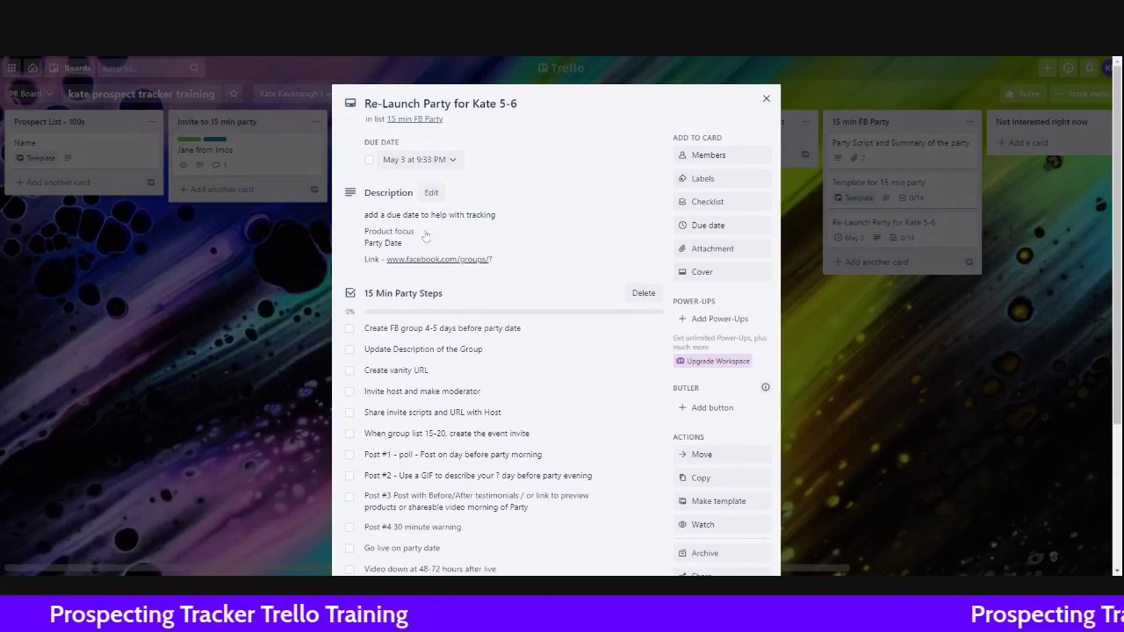
Step: Fill in the re-launch card's description with product focus "makeup" and party date "5-6", and save it
click(407, 249)
key(ctrl+a)
click(427, 243)
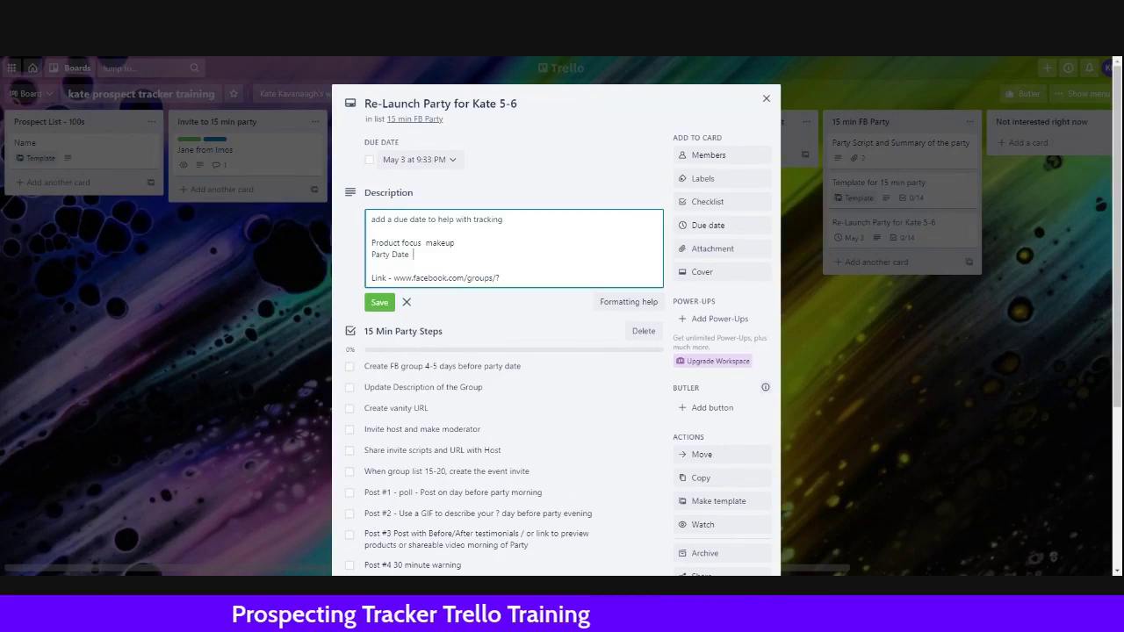
text(6)
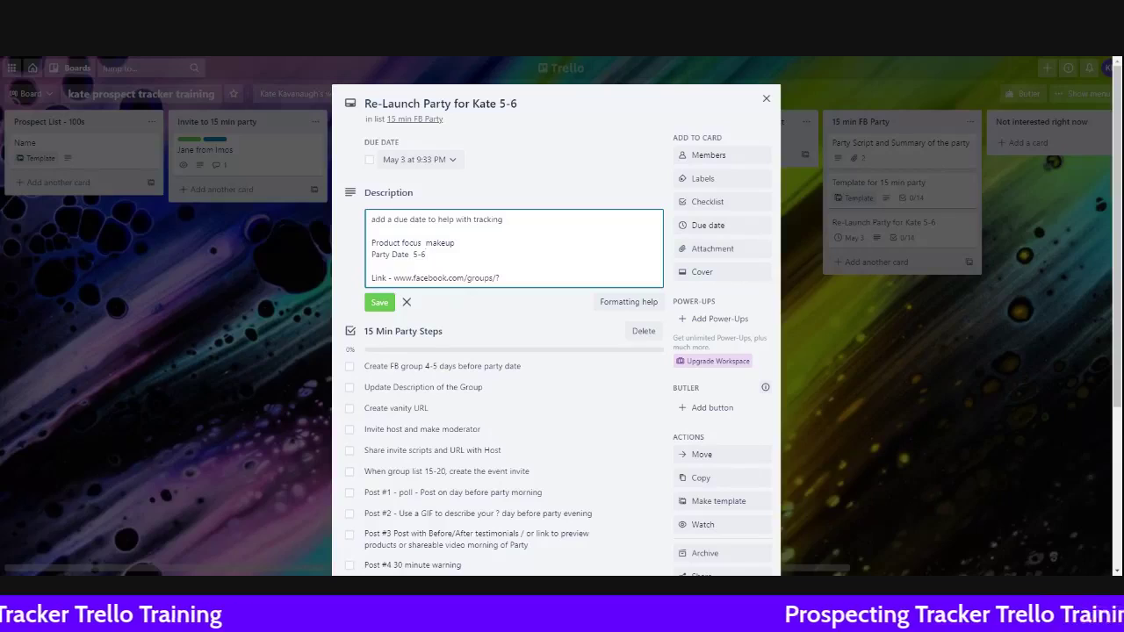
click(379, 301)
Step: Check off Create FB group, Share invite scripts, create the event invite and Posts #1 to #4 in 15 Min Party Steps, and close the card
scroll(489, 272, down, 1)
scroll(489, 271, down, 2)
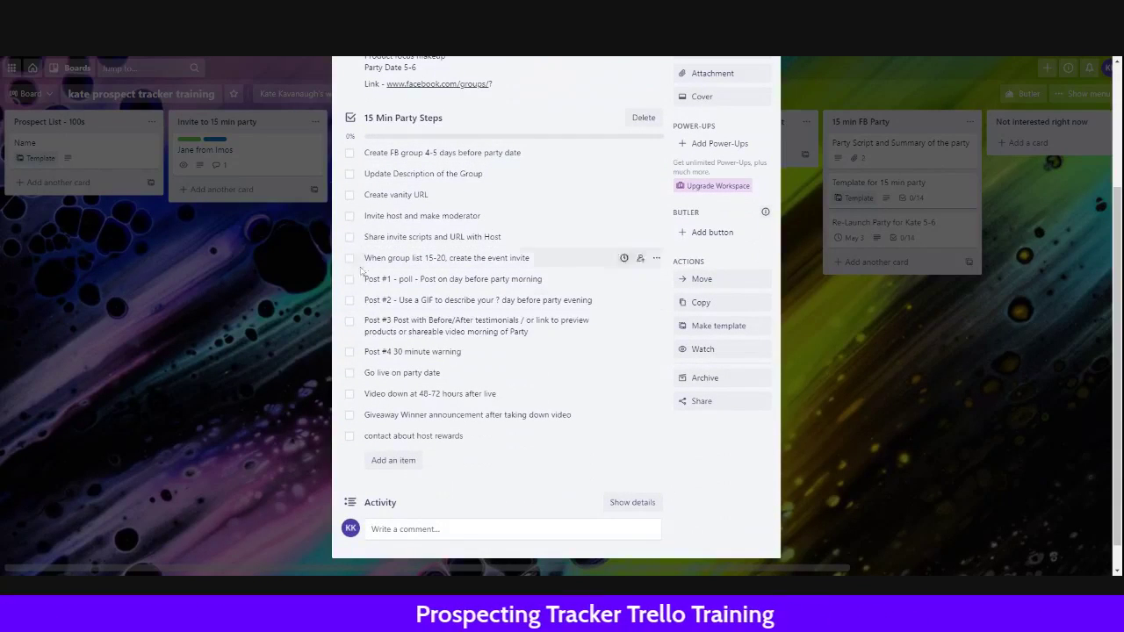
click(349, 153)
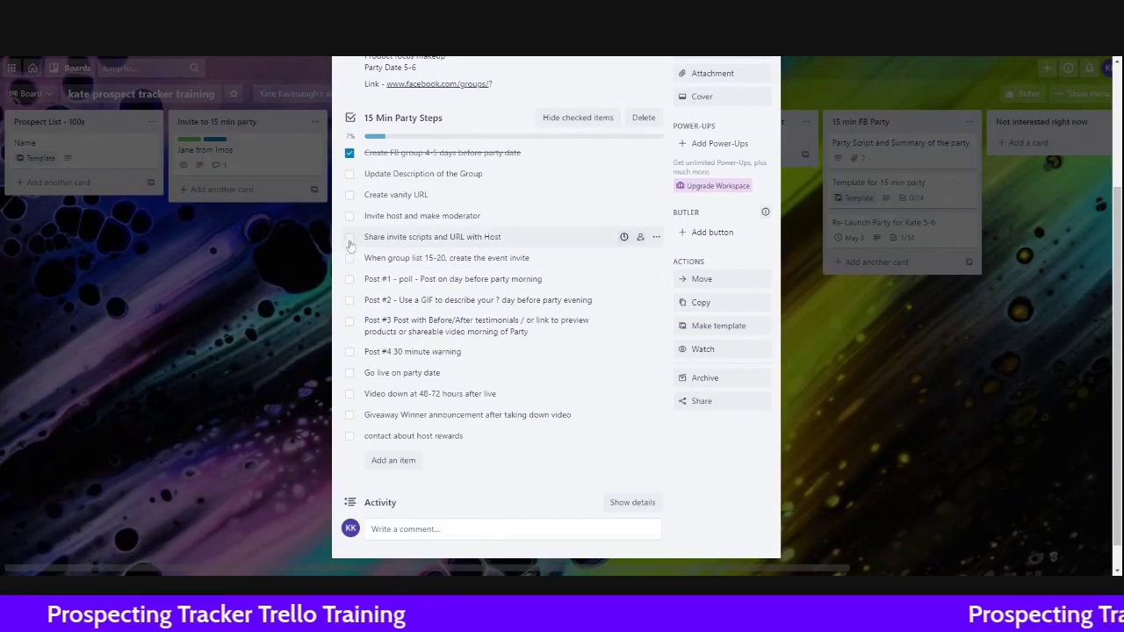
click(349, 237)
click(349, 258)
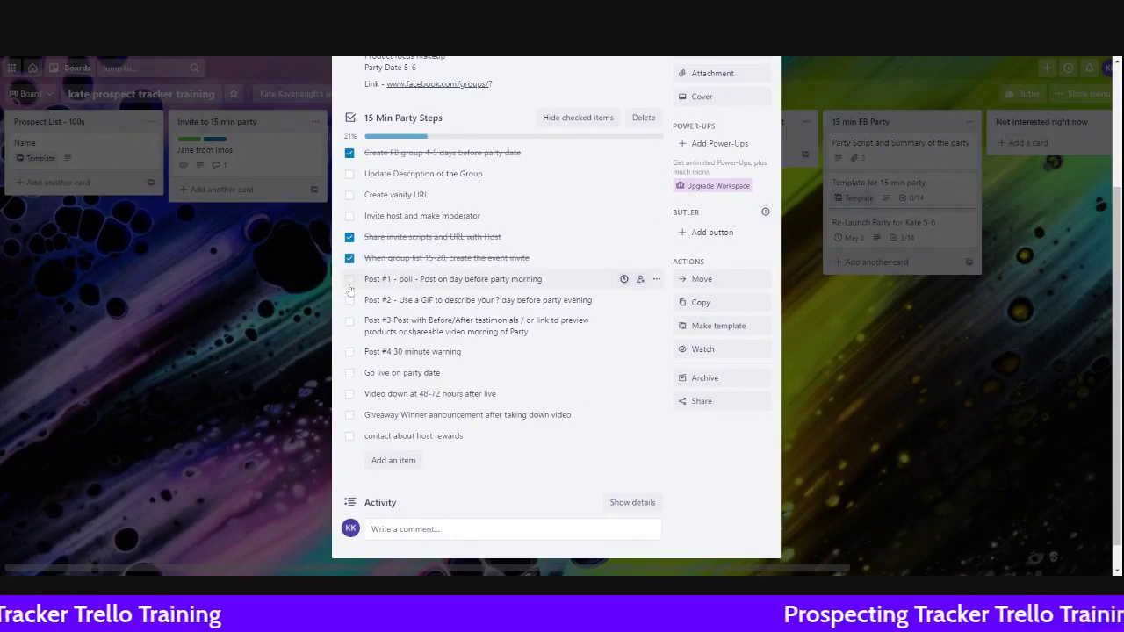
click(349, 280)
click(350, 300)
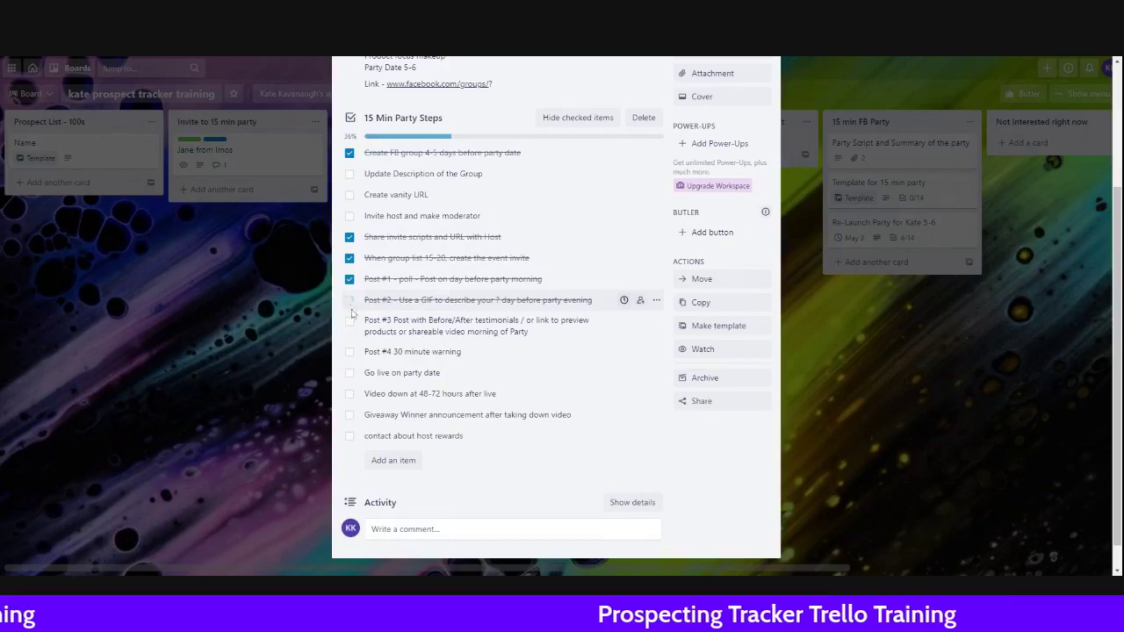
click(350, 323)
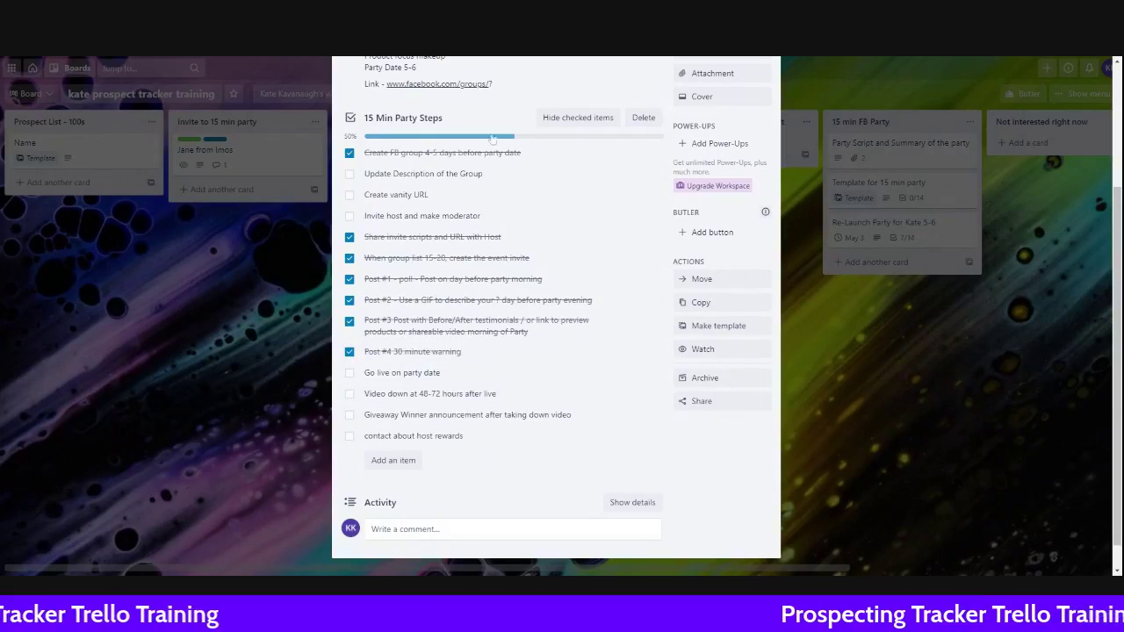
scroll(672, 290, up, 3)
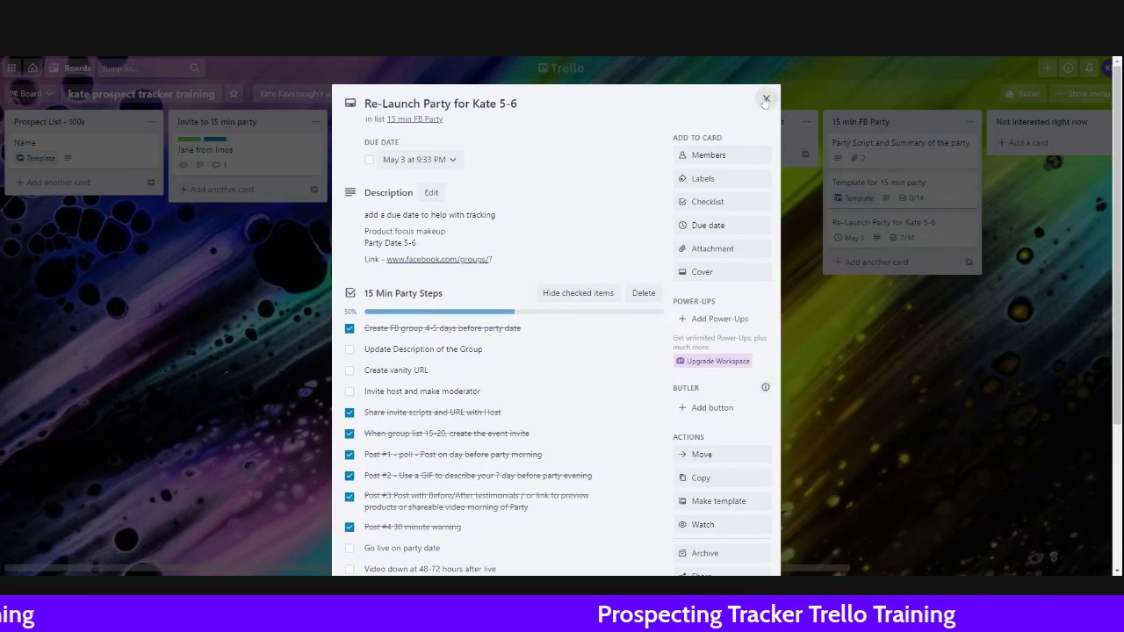
click(766, 99)
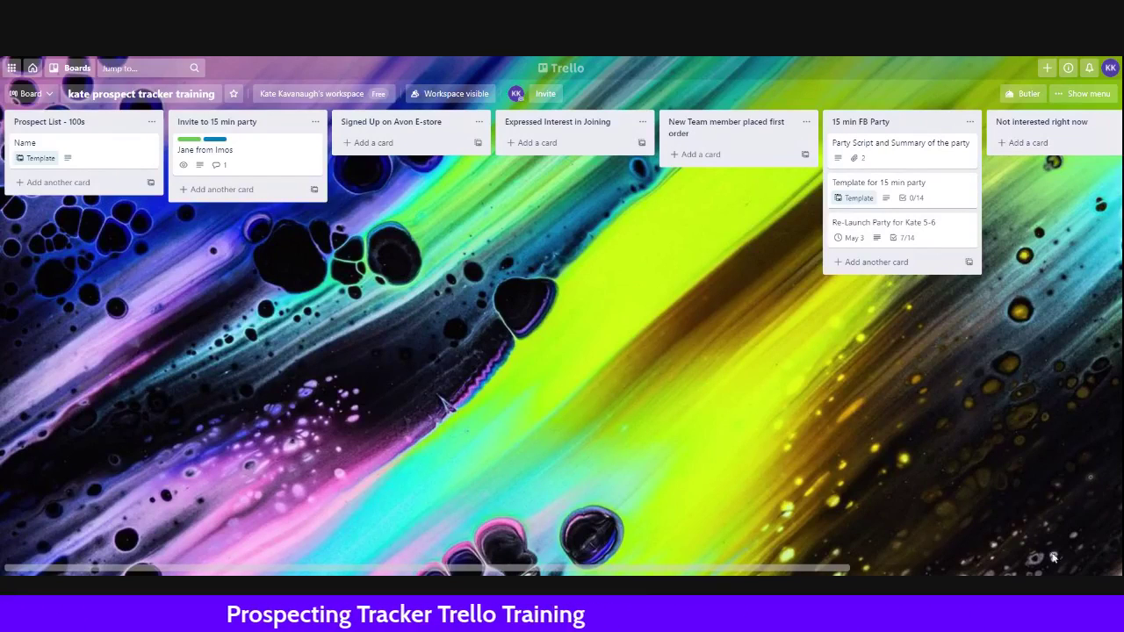
Step: Look through the Memory_Jogger(1).pdf attachment of the Memory Jogger PDF card in Resources, and return to the start of the board
drag(793, 573, 1012, 551)
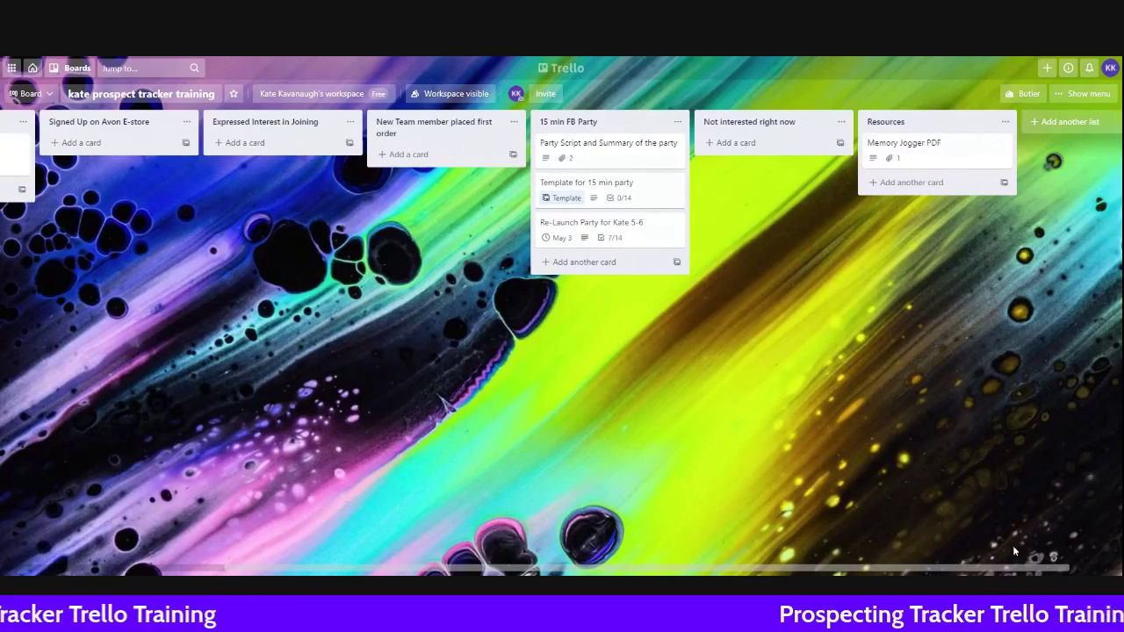
click(926, 162)
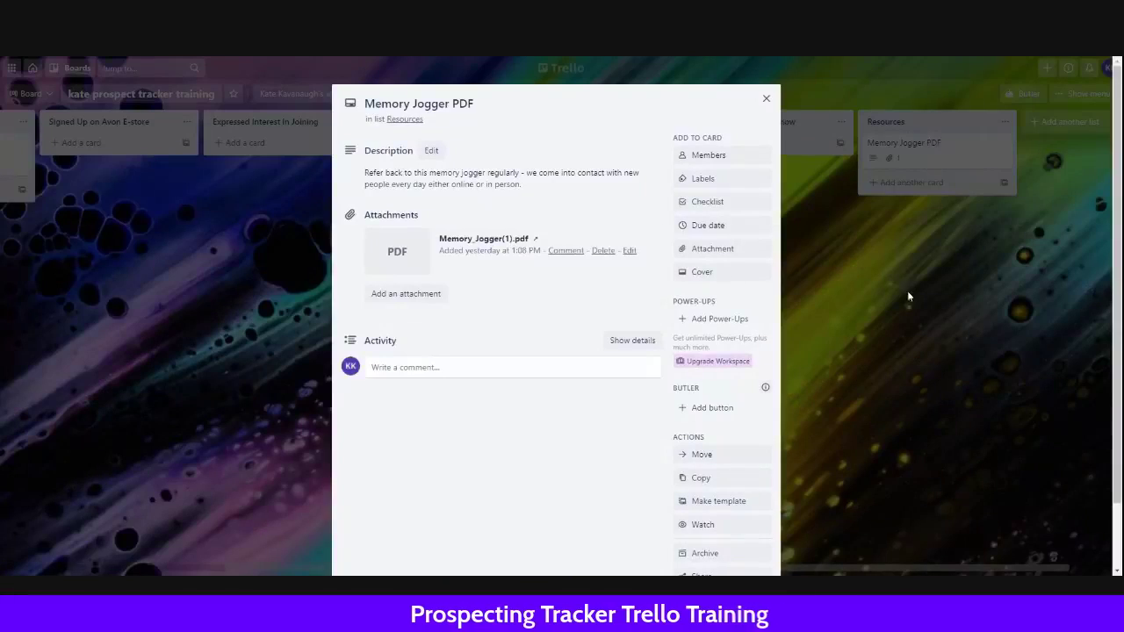
click(397, 255)
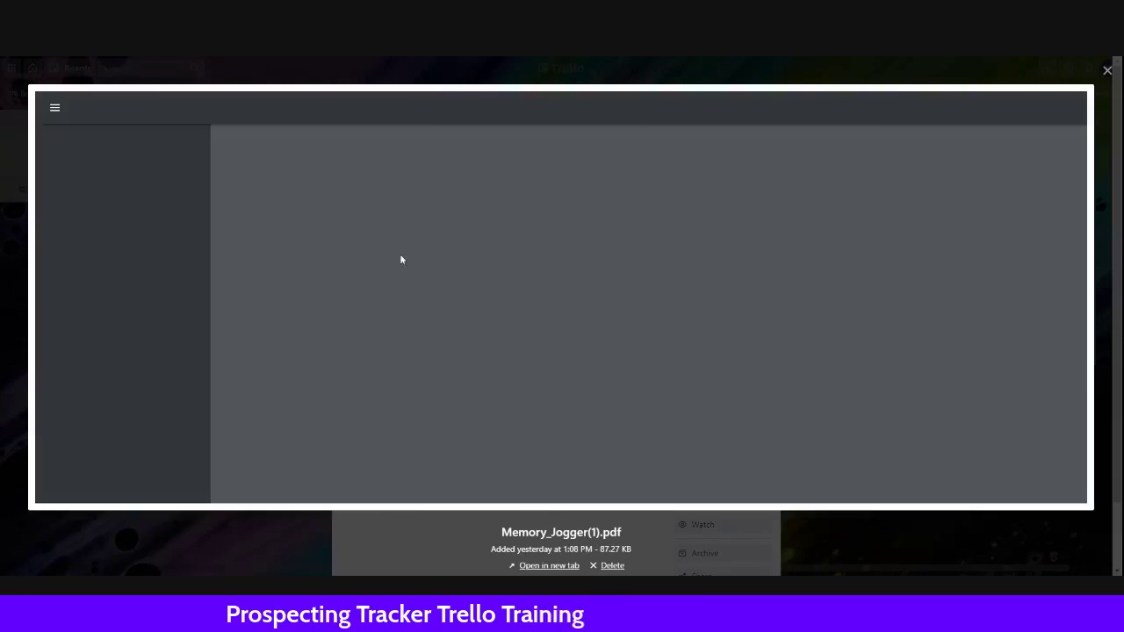
scroll(643, 314, down, 15)
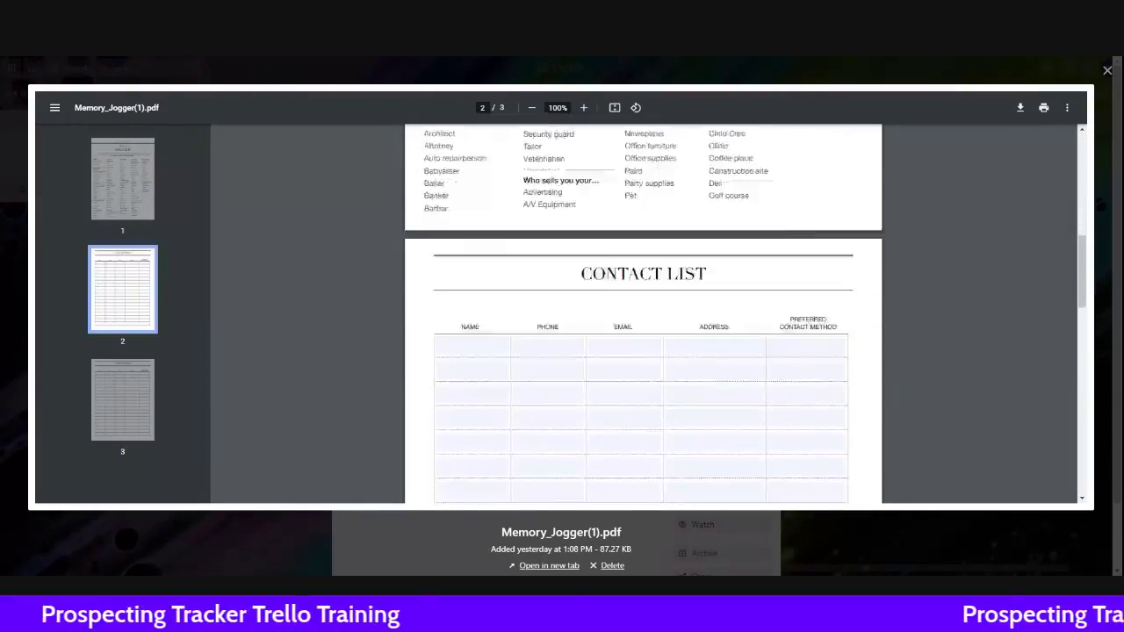
scroll(642, 314, up, 15)
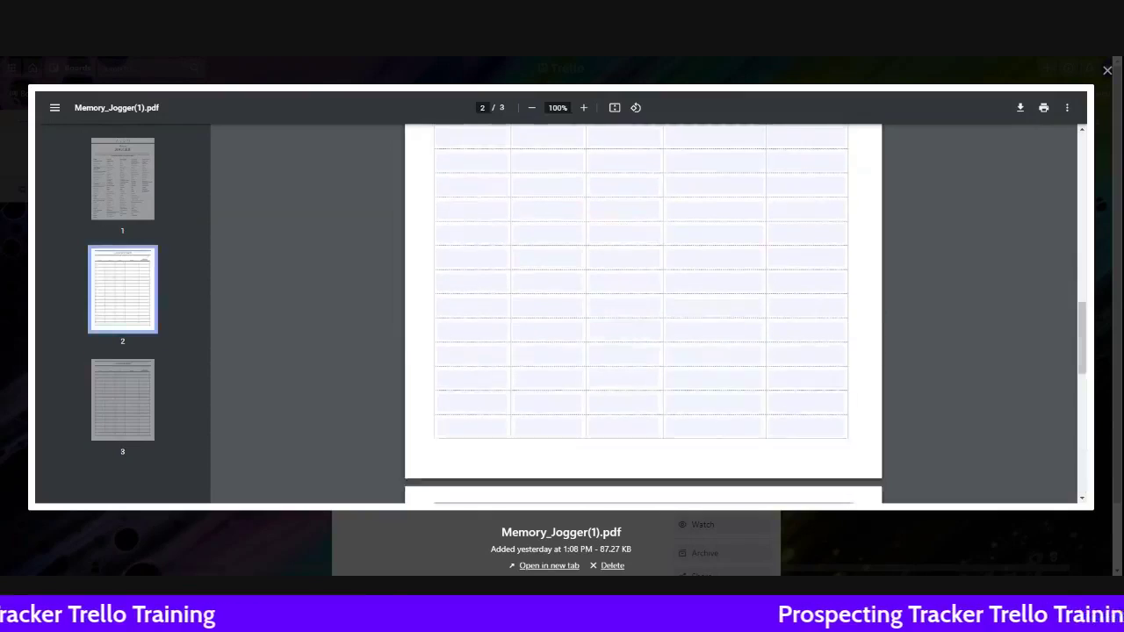
click(1107, 71)
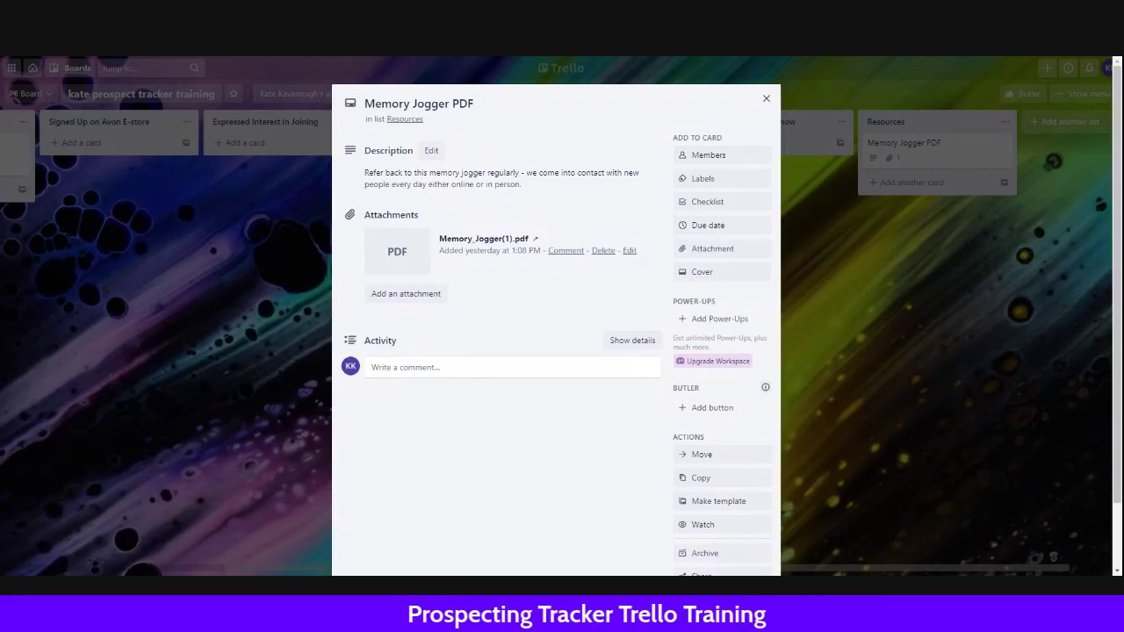
click(767, 100)
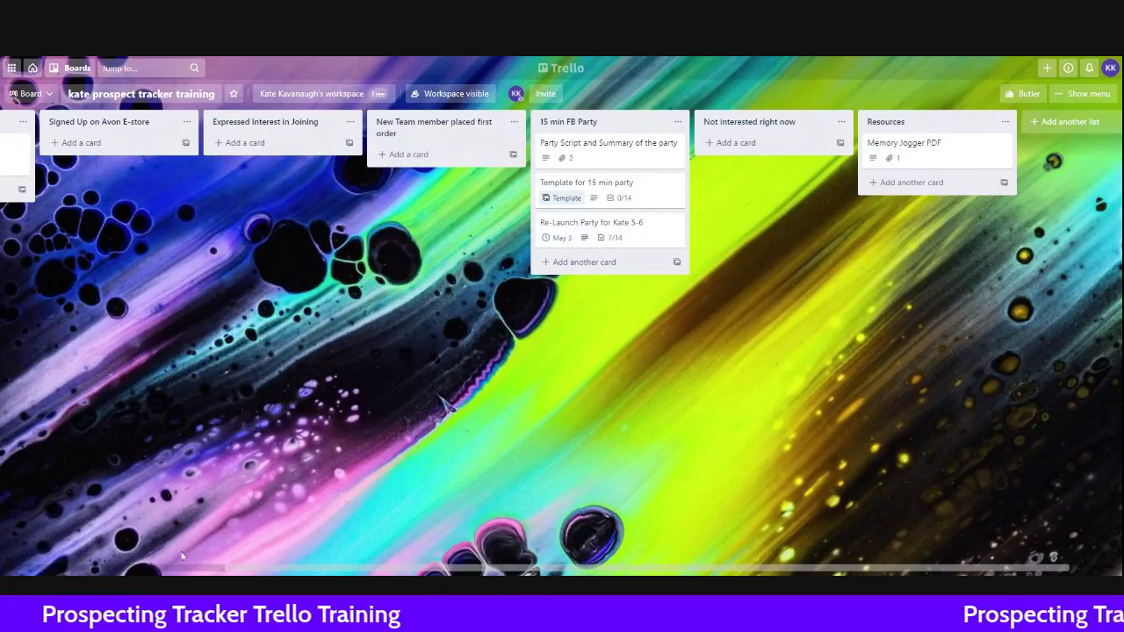
drag(259, 572, 3, 571)
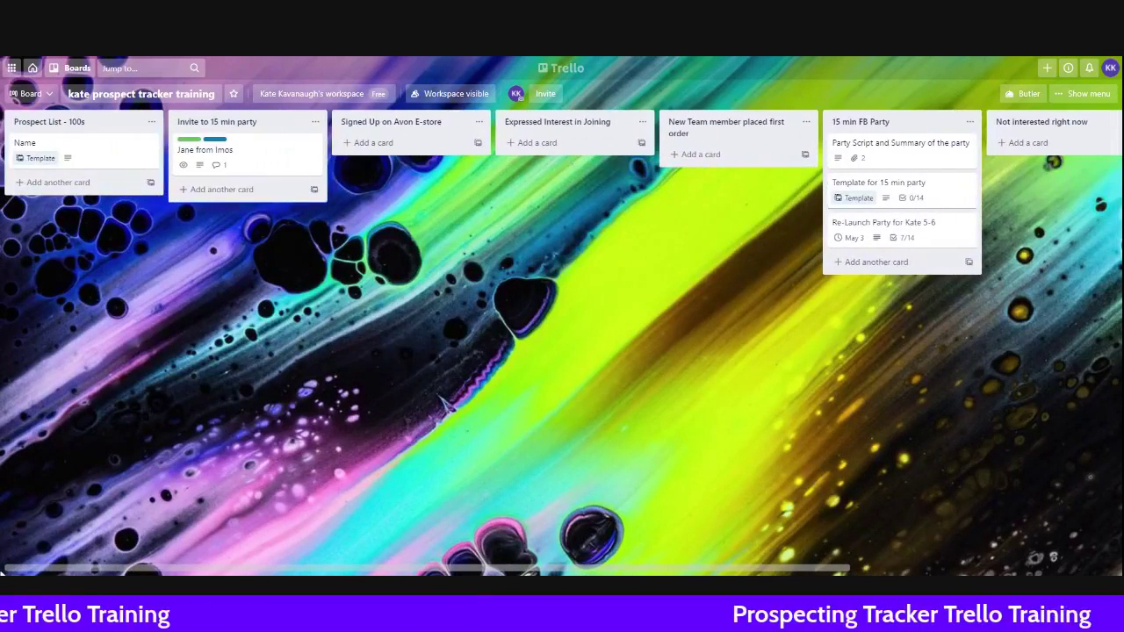
Step: Look through the boards overview down to the Prospecting Tracker board in the team workspace, and return to the recently viewed boards
click(32, 68)
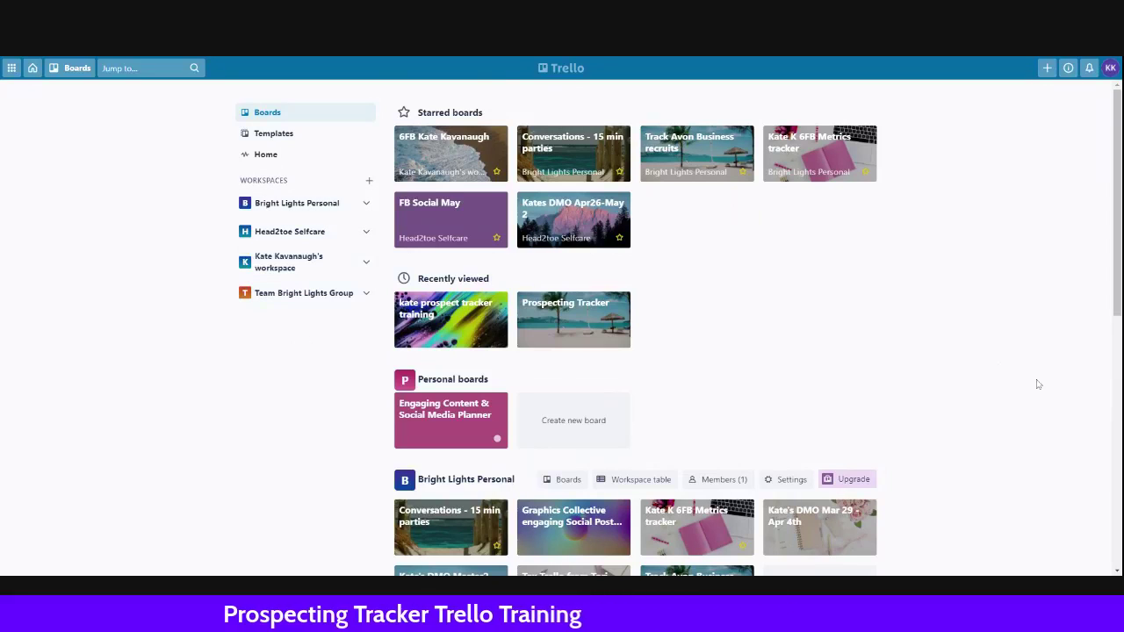
scroll(1037, 384, down, 5)
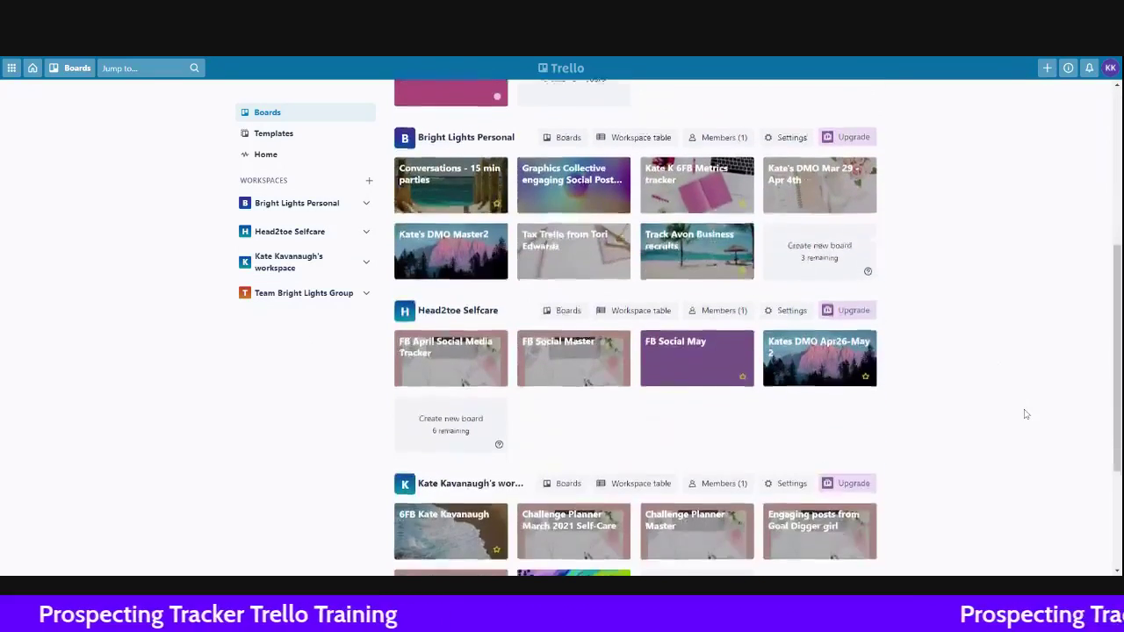
scroll(1025, 413, down, 3)
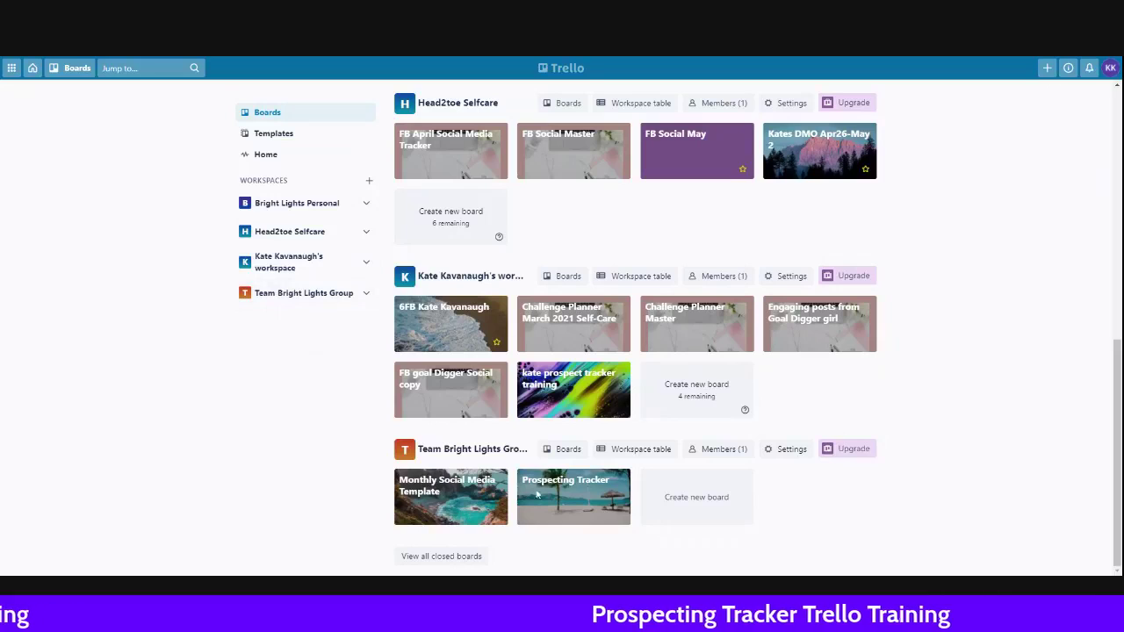
scroll(960, 241, up, 7)
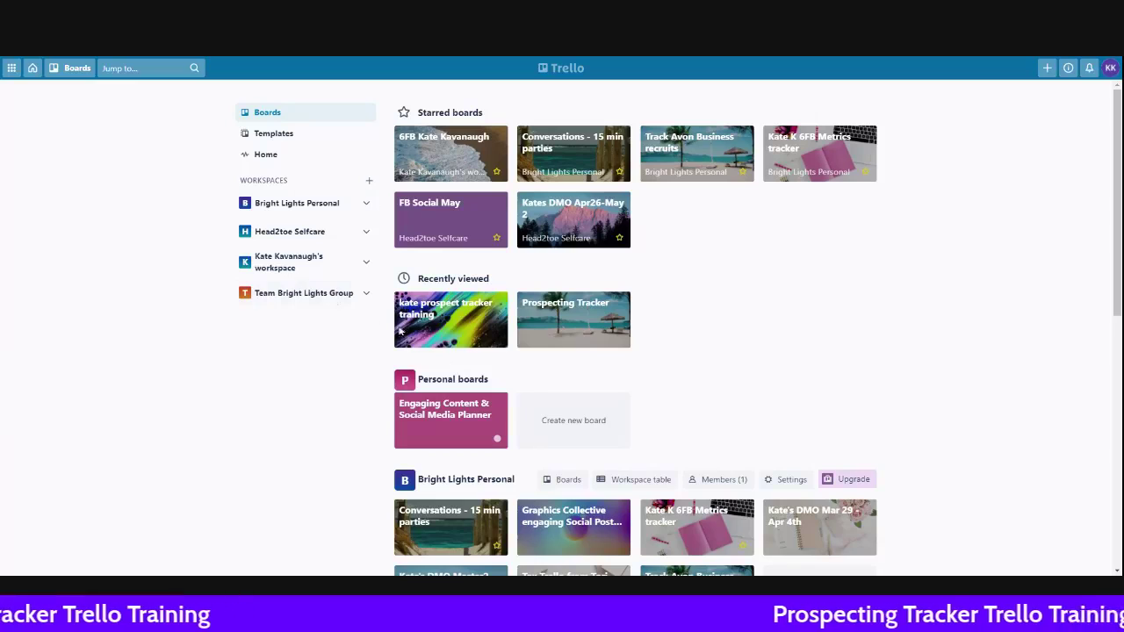
Step: Open the personal prospect tracker training board from the recently viewed boards and close the board
click(431, 331)
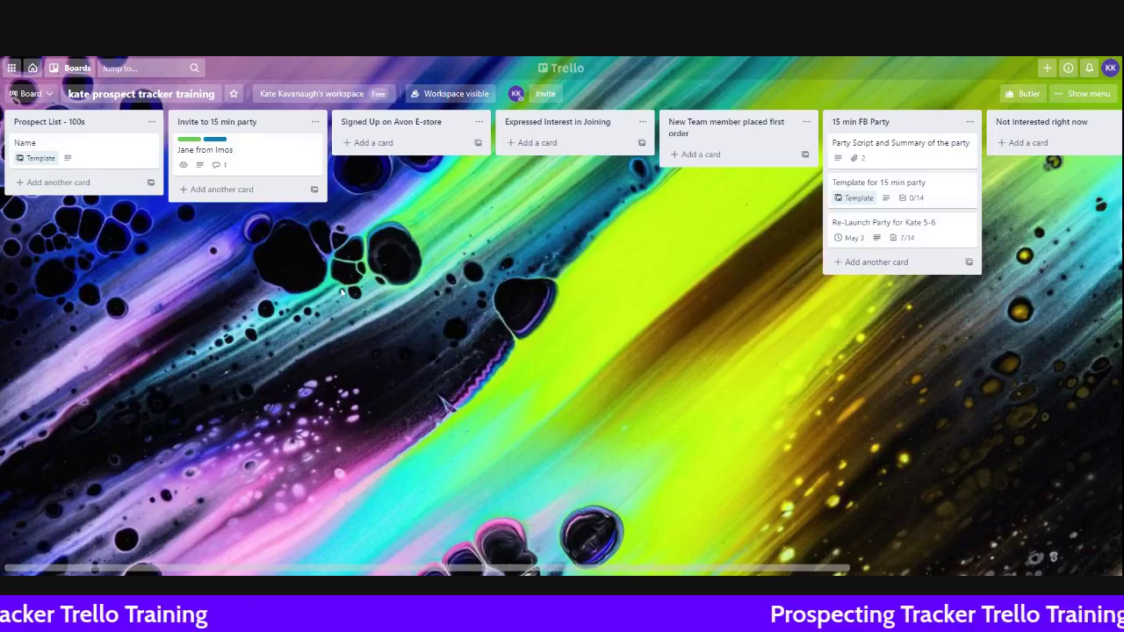
click(1087, 93)
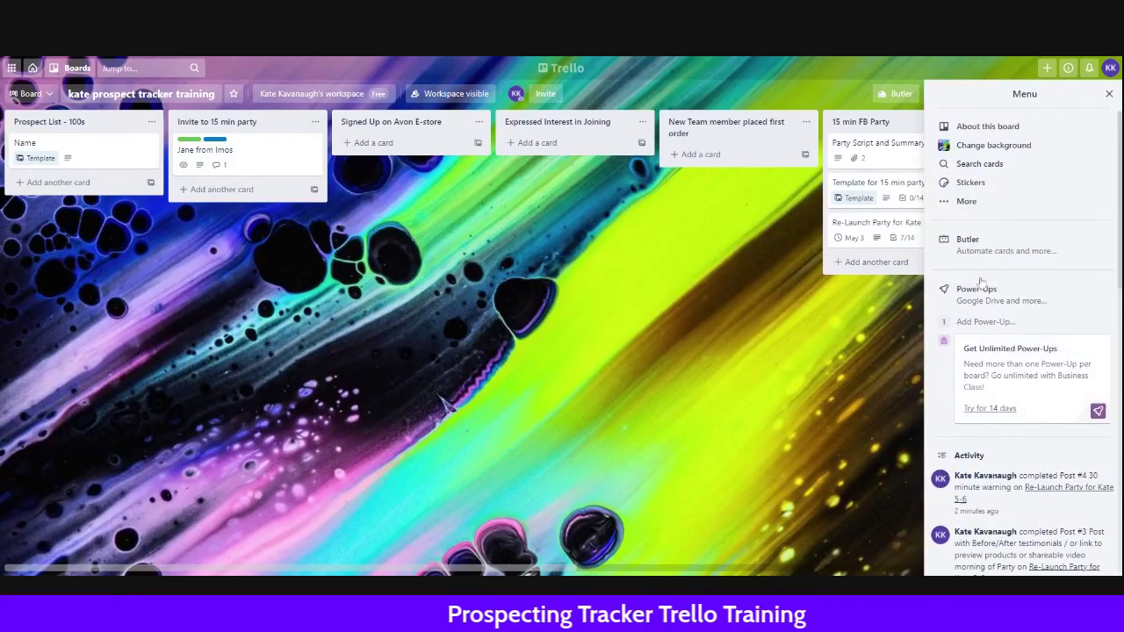
click(965, 201)
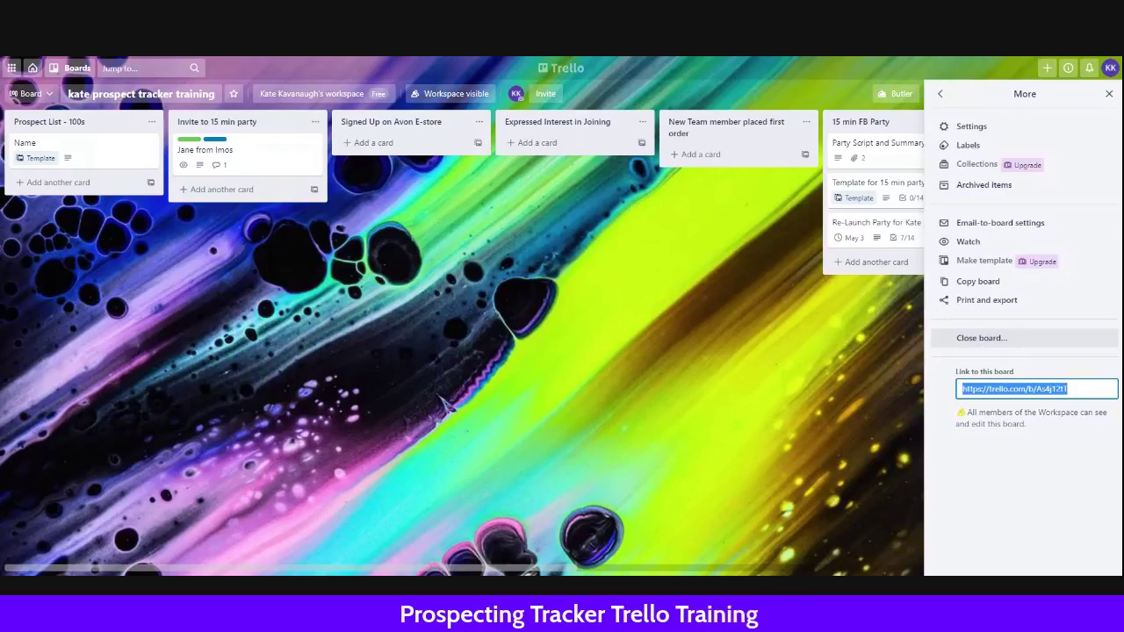
click(974, 338)
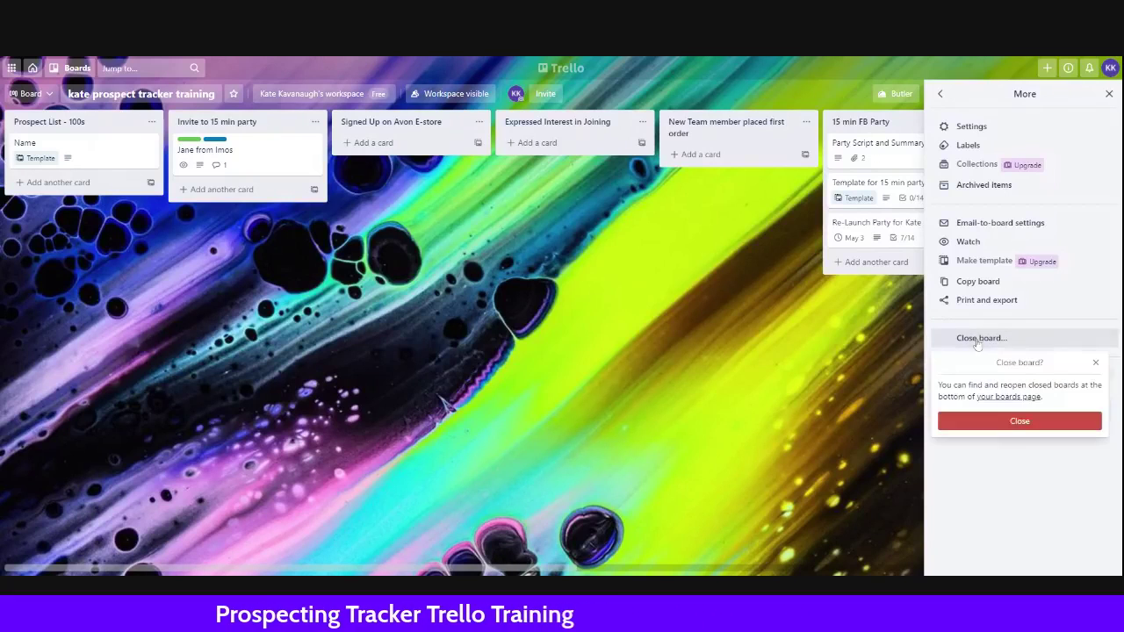
click(1019, 420)
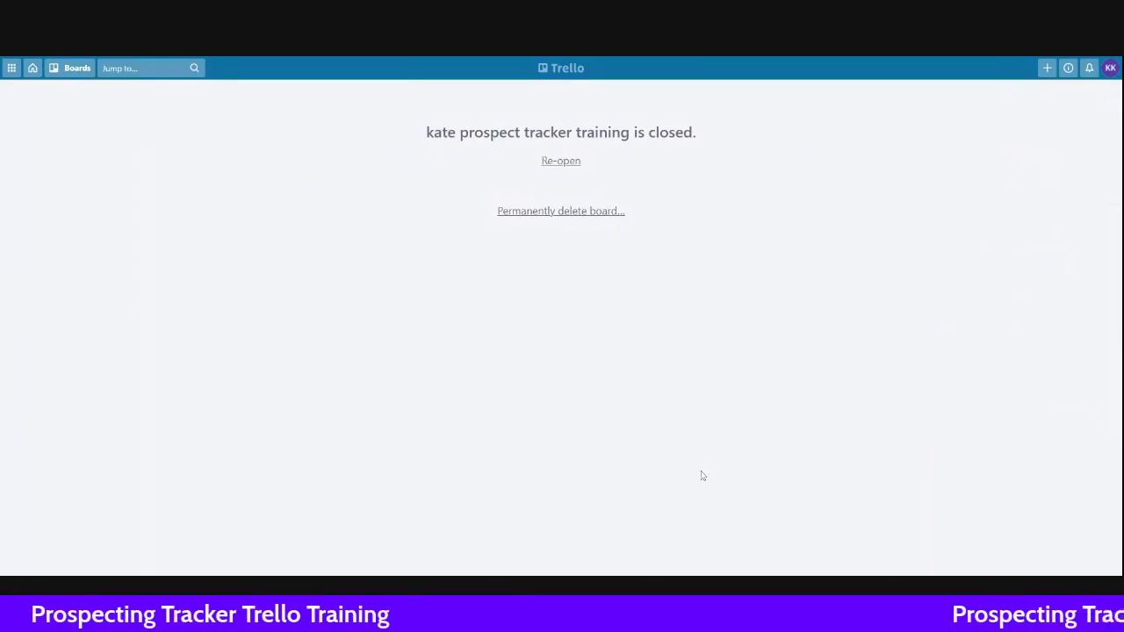
Step: Permanently delete the closed prospect tracker training board and return to the boards overview
click(563, 212)
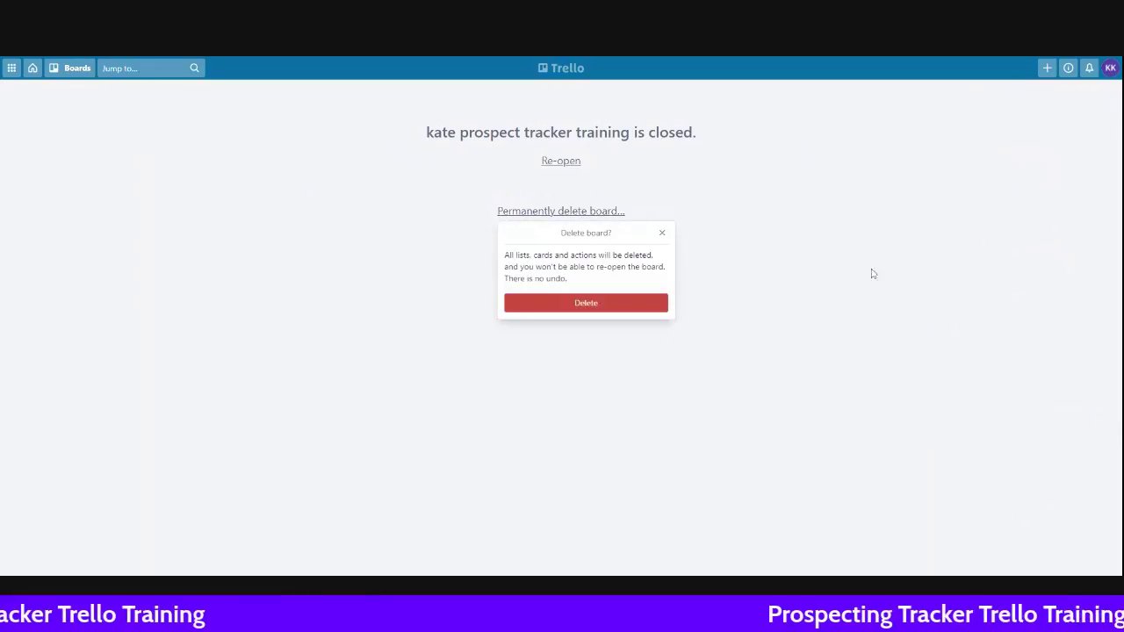
click(602, 304)
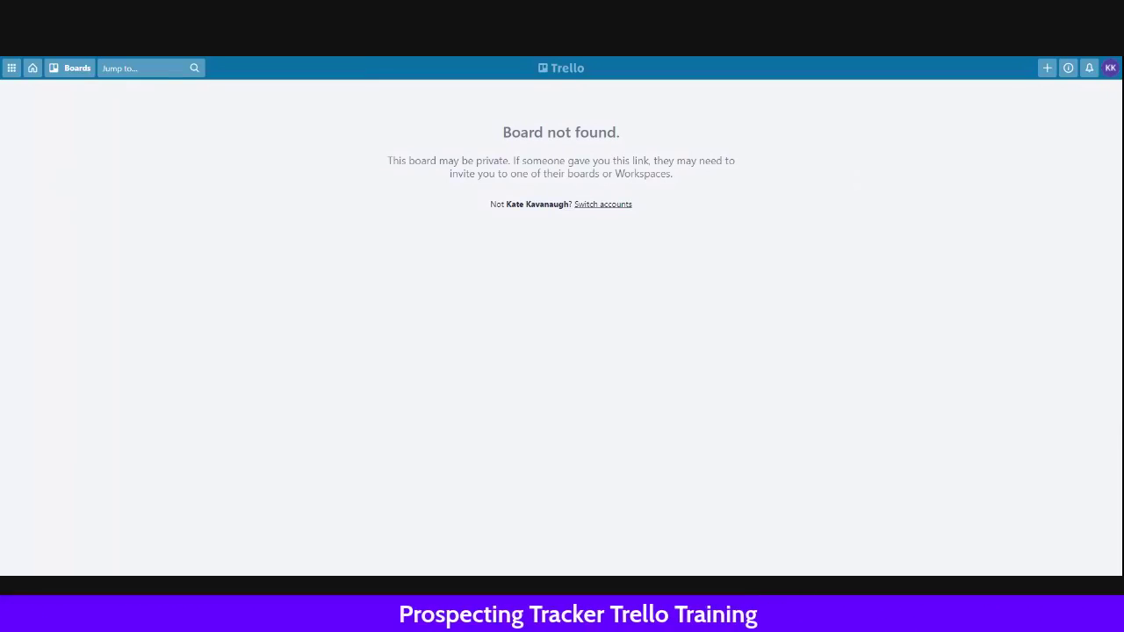
click(33, 69)
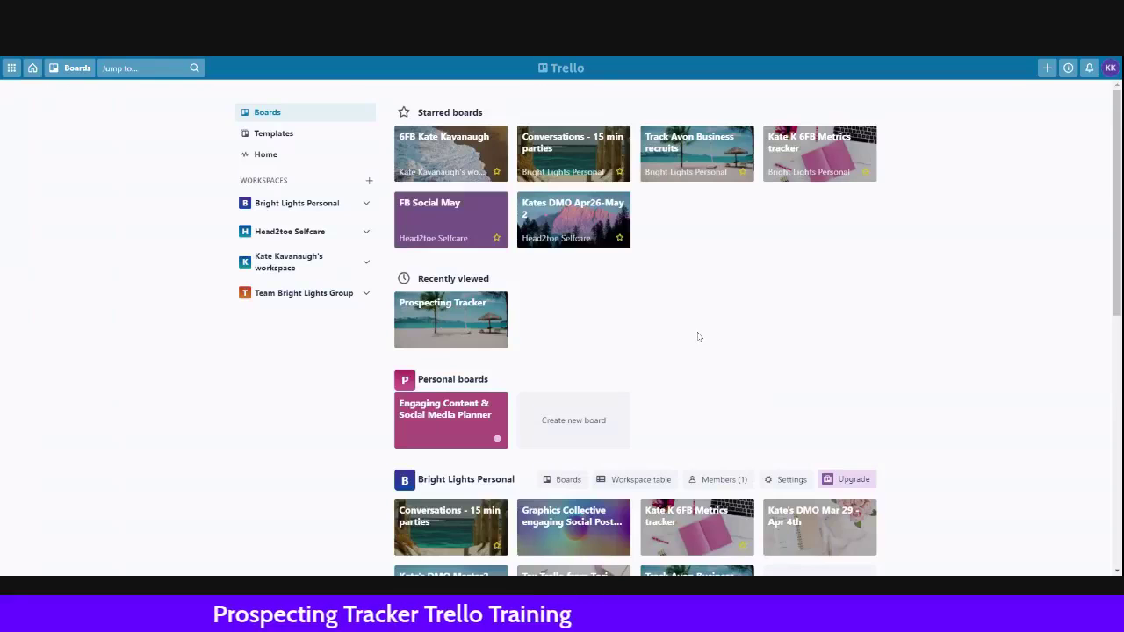